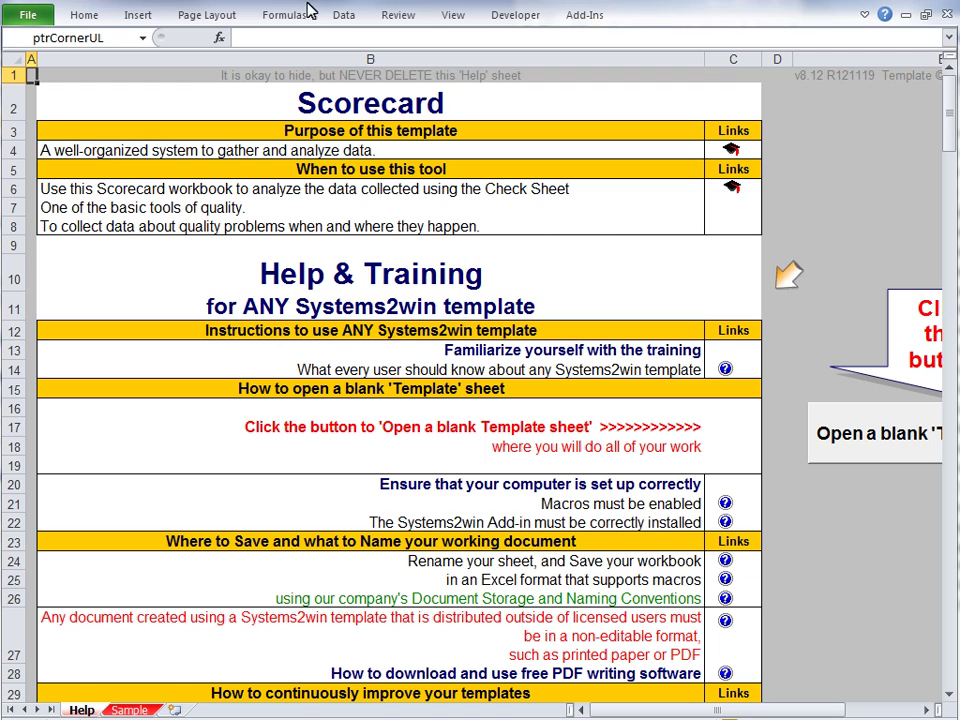
- Review the instructions on the Help sheet, and open the Sample sheet to read its scorecard instructions and personalization tips
{"action": "left_click_drag", "start_coordinate": [952, 117], "coordinate": [952, 187]}
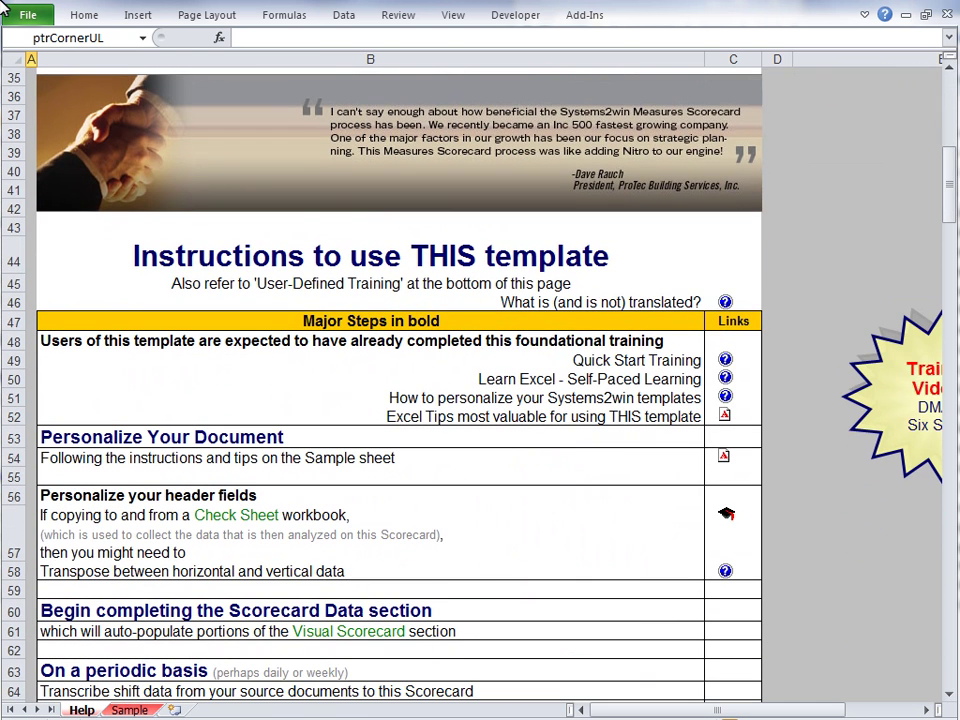
{"action": "left_click", "coordinate": [130, 710]}
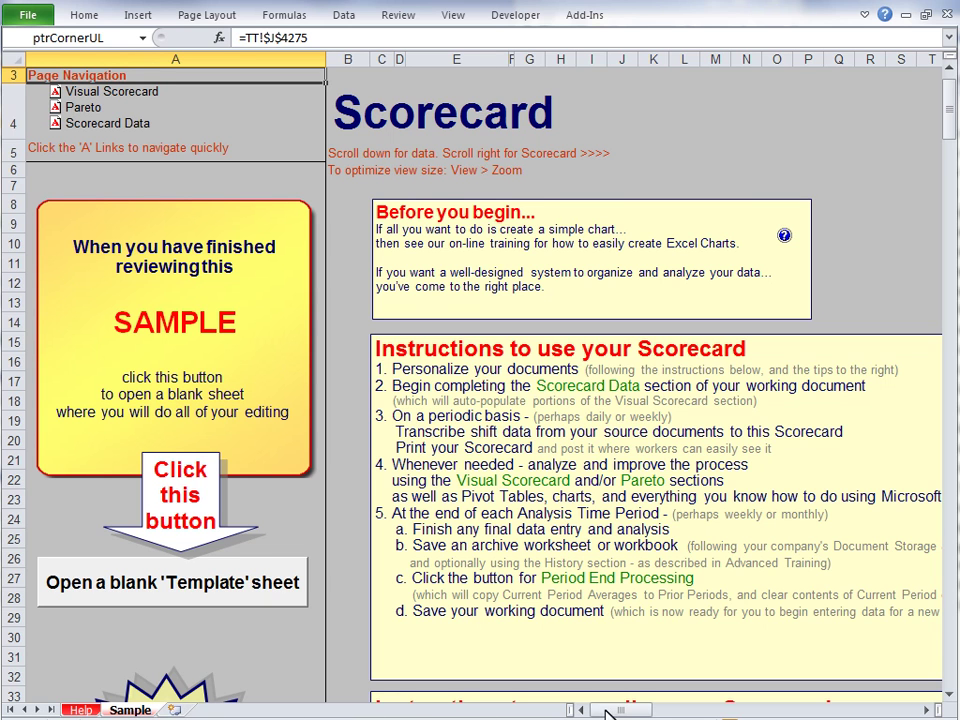
{"action": "left_click_drag", "start_coordinate": [625, 712], "coordinate": [675, 714]}
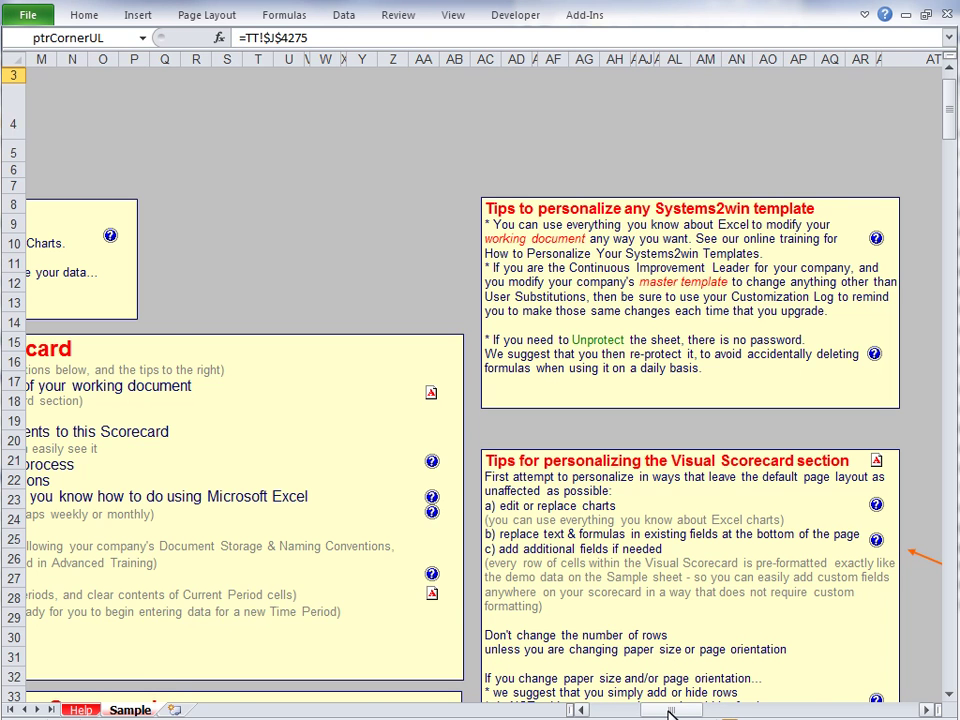
{"action": "left_click_drag", "start_coordinate": [670, 711], "coordinate": [620, 710]}
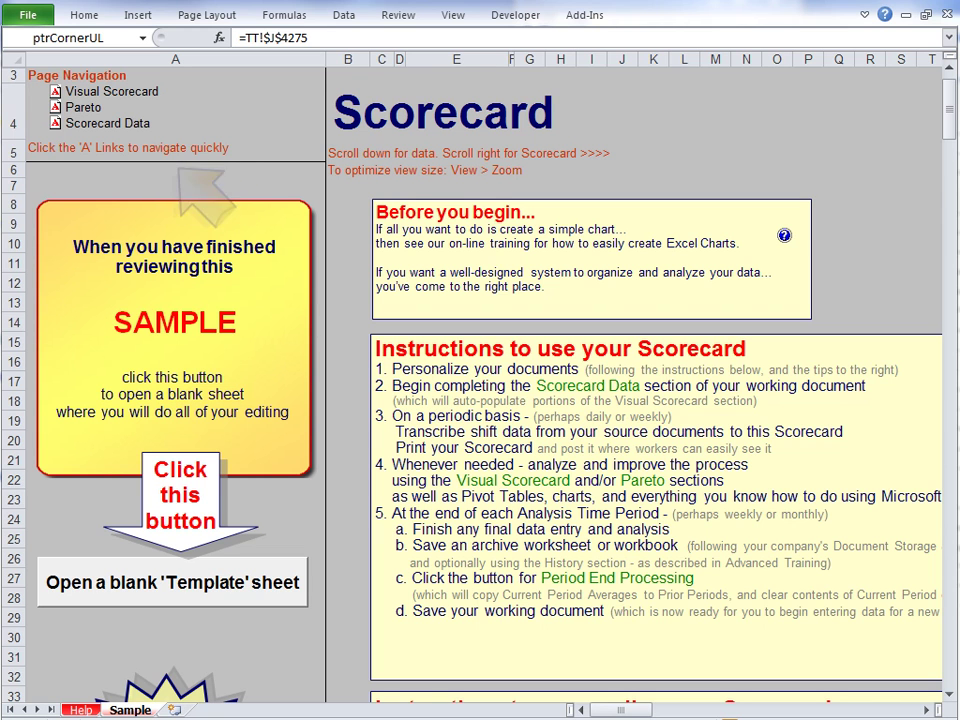
- Jump to the Visual Scorecard section and return to the page navigation links
{"action": "left_click", "coordinate": [54, 91]}
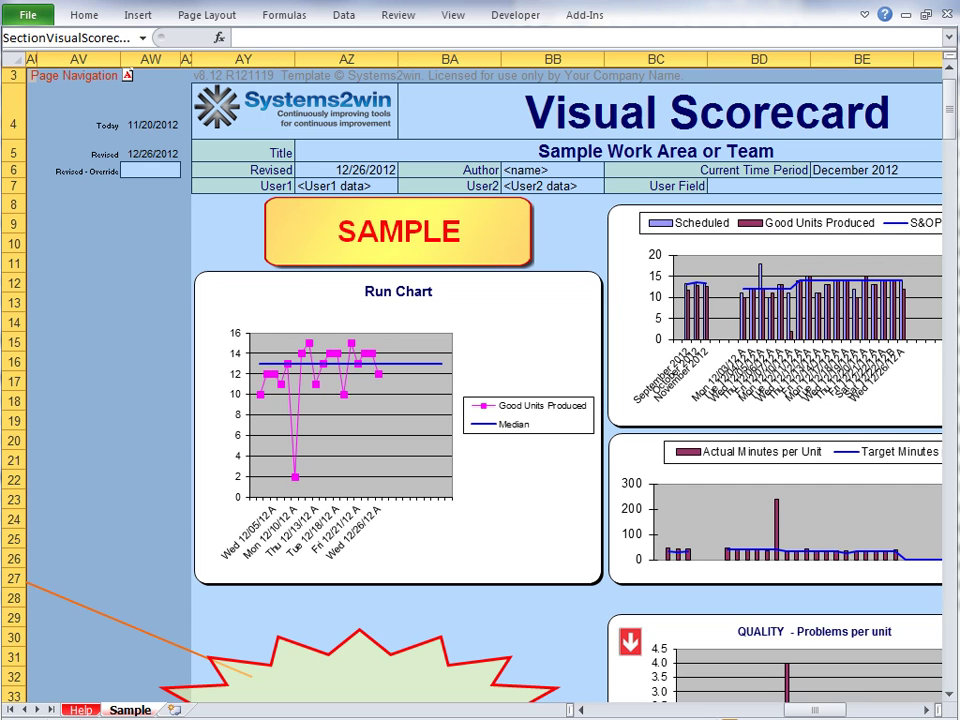
{"action": "left_click", "coordinate": [60, 76]}
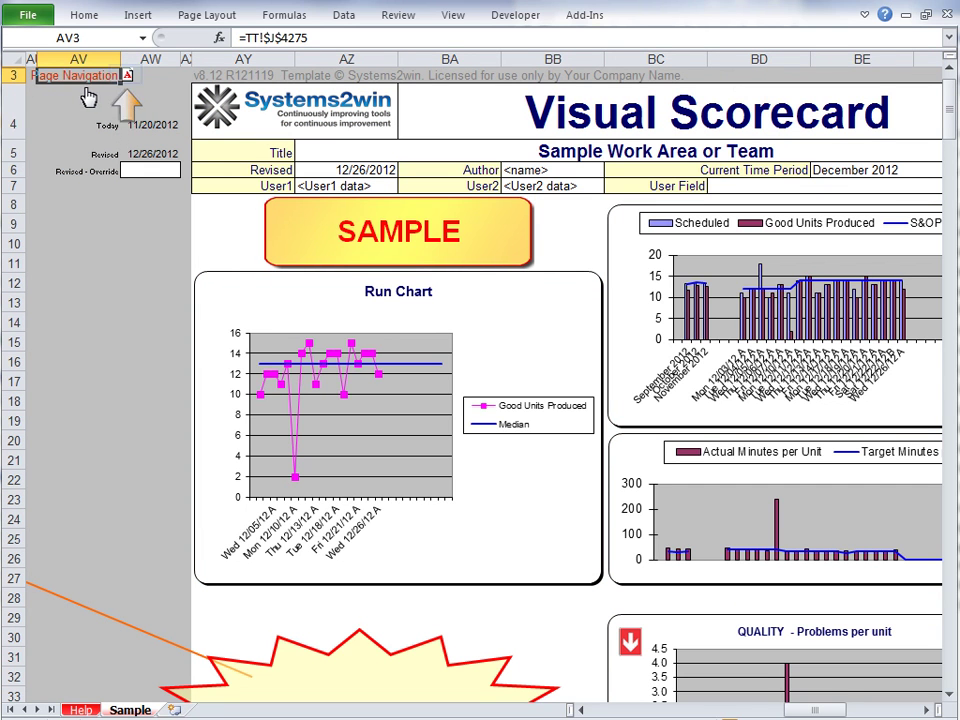
{"action": "left_click", "coordinate": [127, 80]}
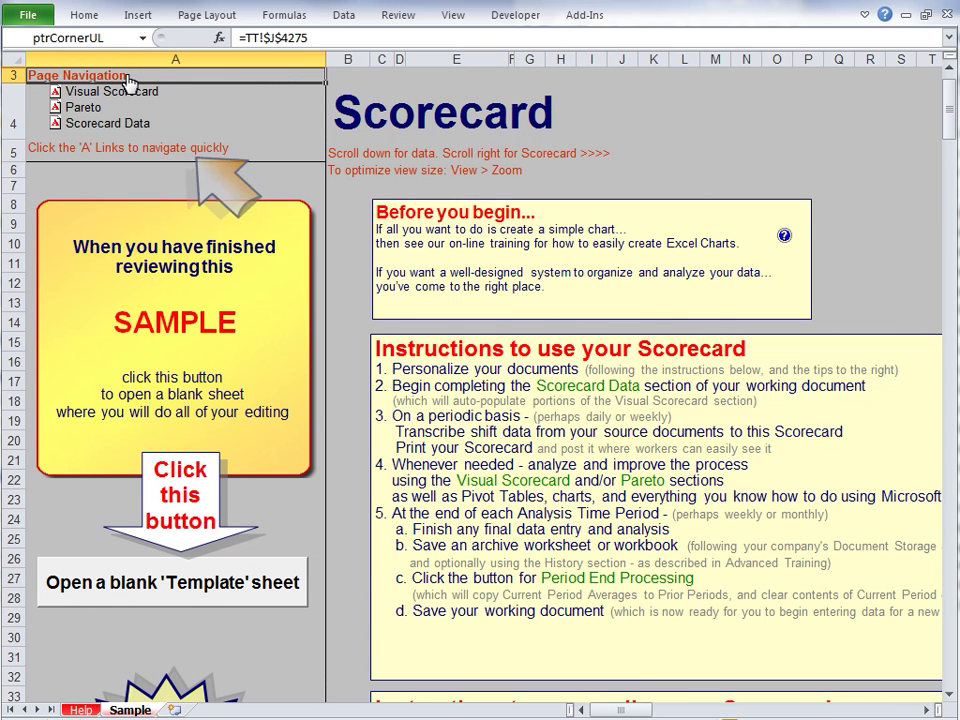
- Go to the Scorecard Data section through its page navigation link
{"action": "left_click", "coordinate": [57, 122]}
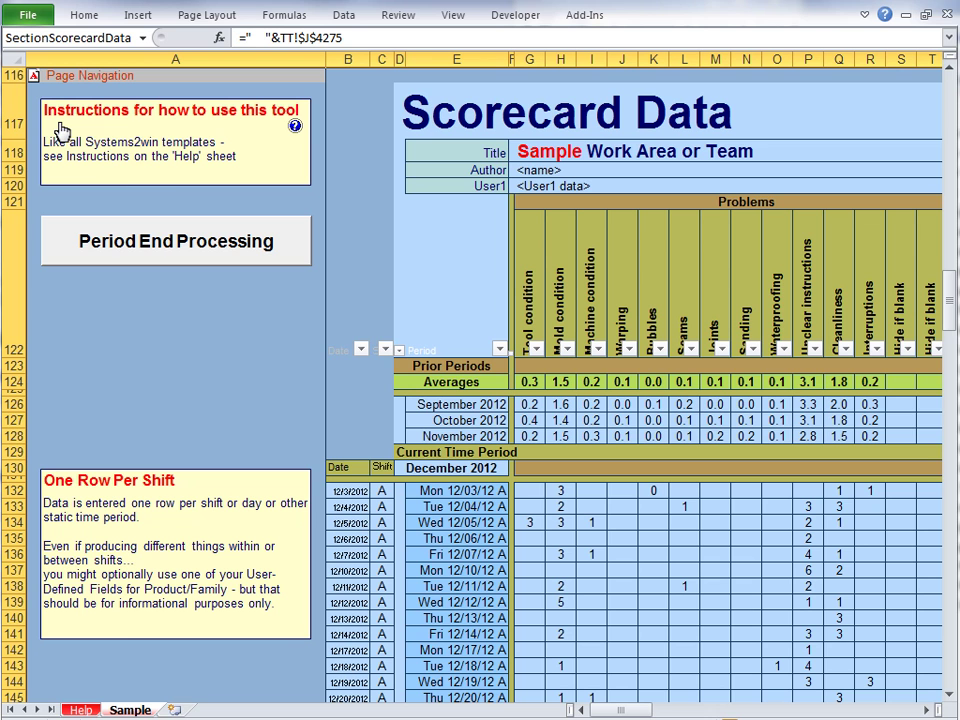
{"action": "left_click", "coordinate": [33, 76]}
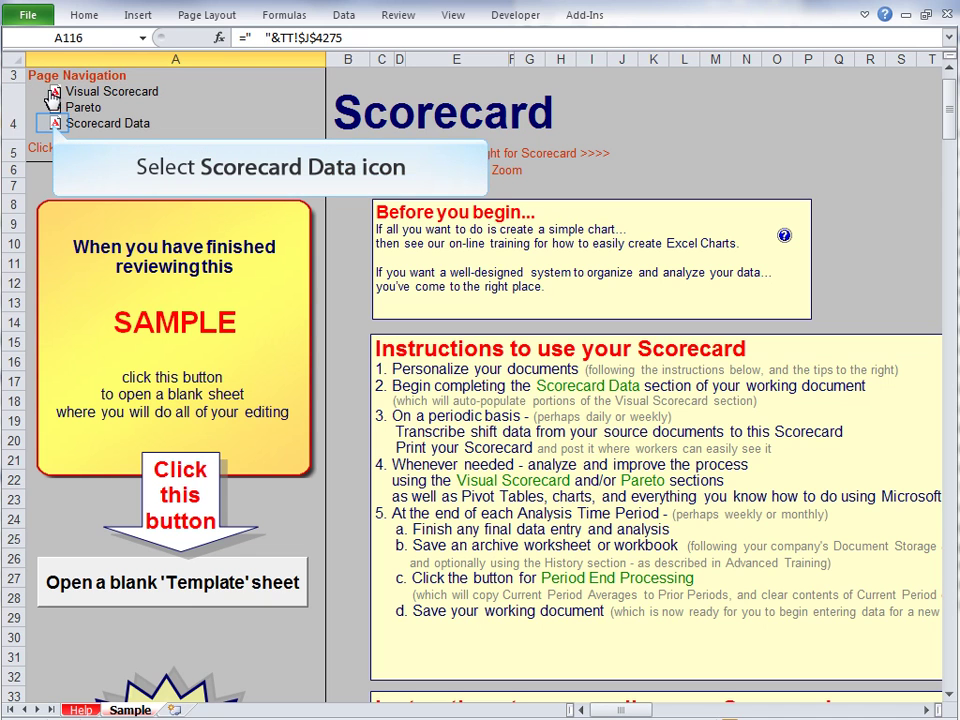
{"action": "left_click", "coordinate": [55, 123]}
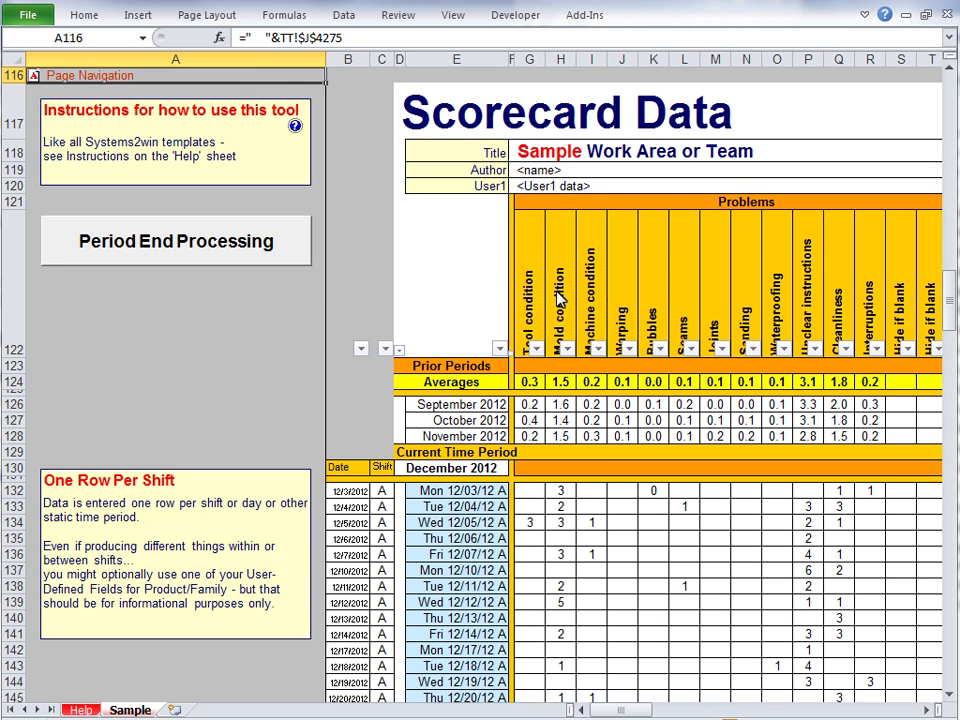
- Enter the date 12/27/12 in cell B150, the first empty row of the current time period
{"action": "mouse_move", "coordinate": [624, 712]}
{"action": "left_mouse_down"}
{"action": "mouse_move", "coordinate": [636, 712]}
{"action": "mouse_move", "coordinate": [628, 712]}
{"action": "left_mouse_up"}
{"action": "scroll", "coordinate": [628, 712], "scroll_direction": "down", "scroll_amount": 2}
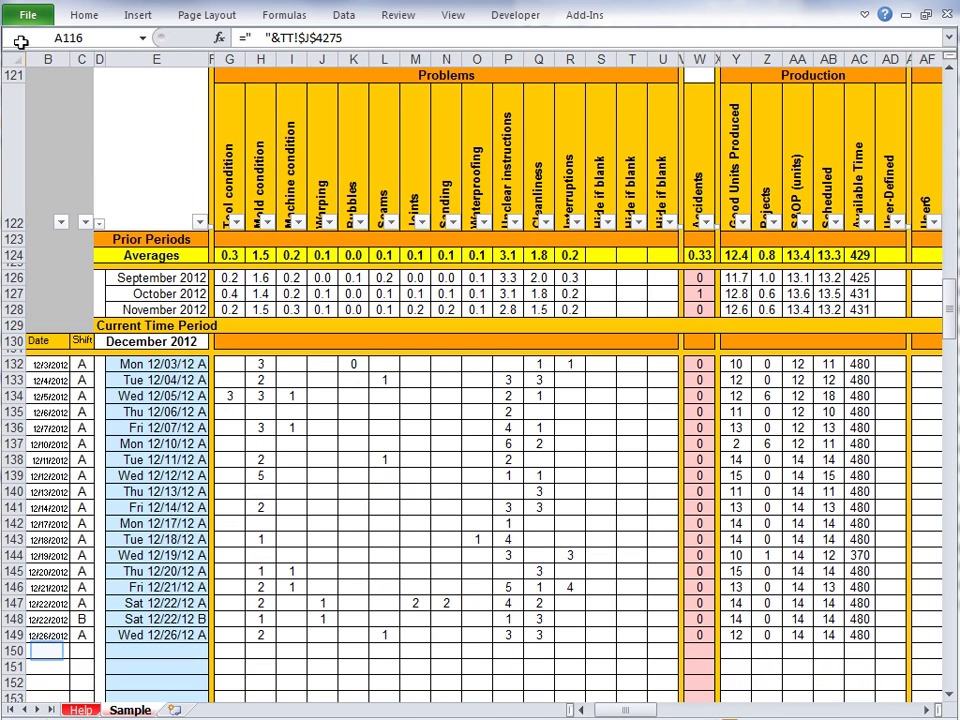
{"action": "left_click", "coordinate": [47, 651]}
{"action": "type", "text": "12"}
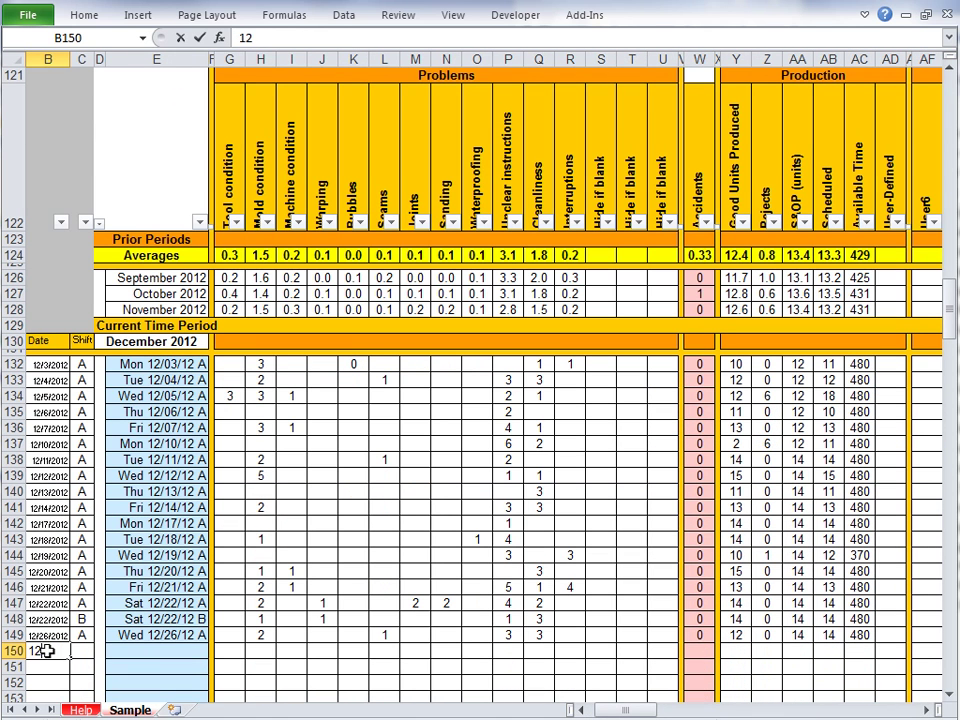
{"action": "type", "text": "/27/12"}
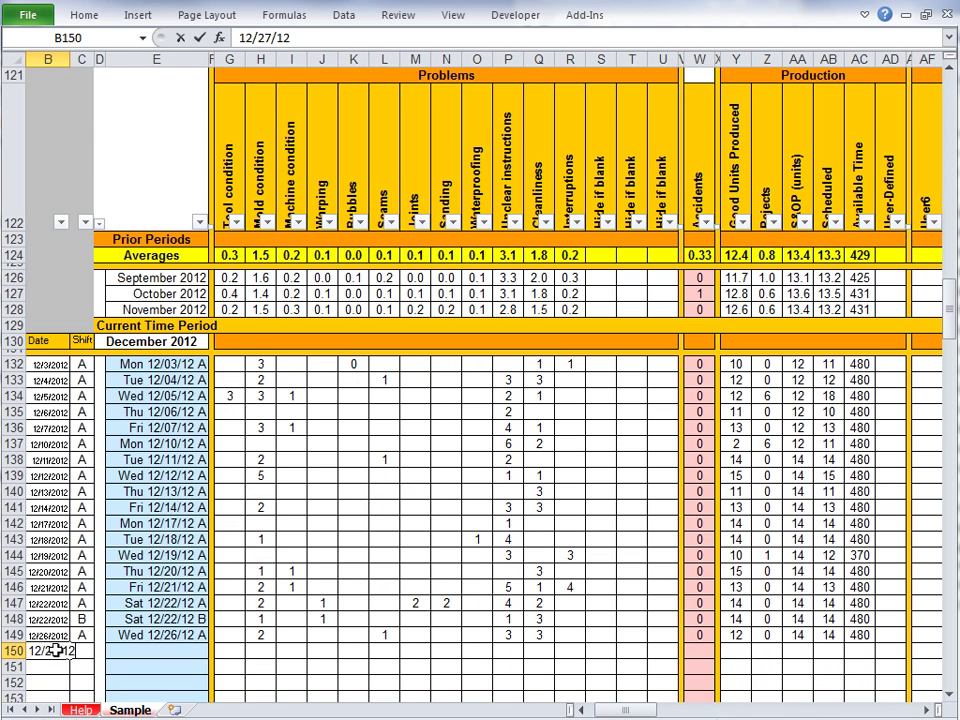
{"action": "key", "text": "Return"}
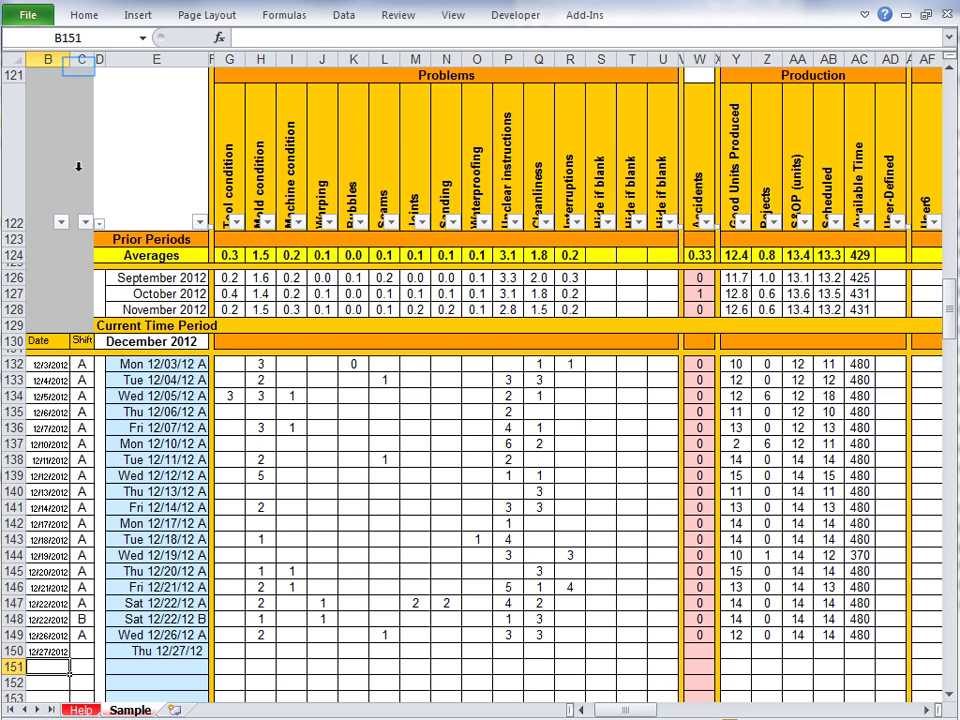
- Hide the Shift column (column C) of the Scorecard Data section
{"action": "right_click", "coordinate": [78, 62]}
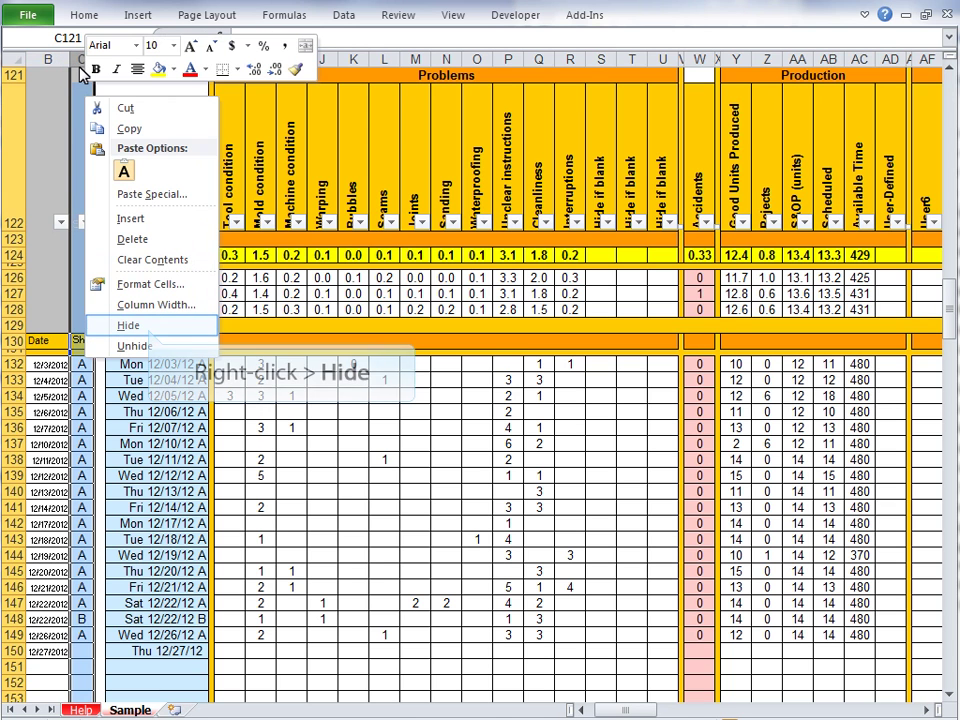
{"action": "left_click", "coordinate": [148, 325]}
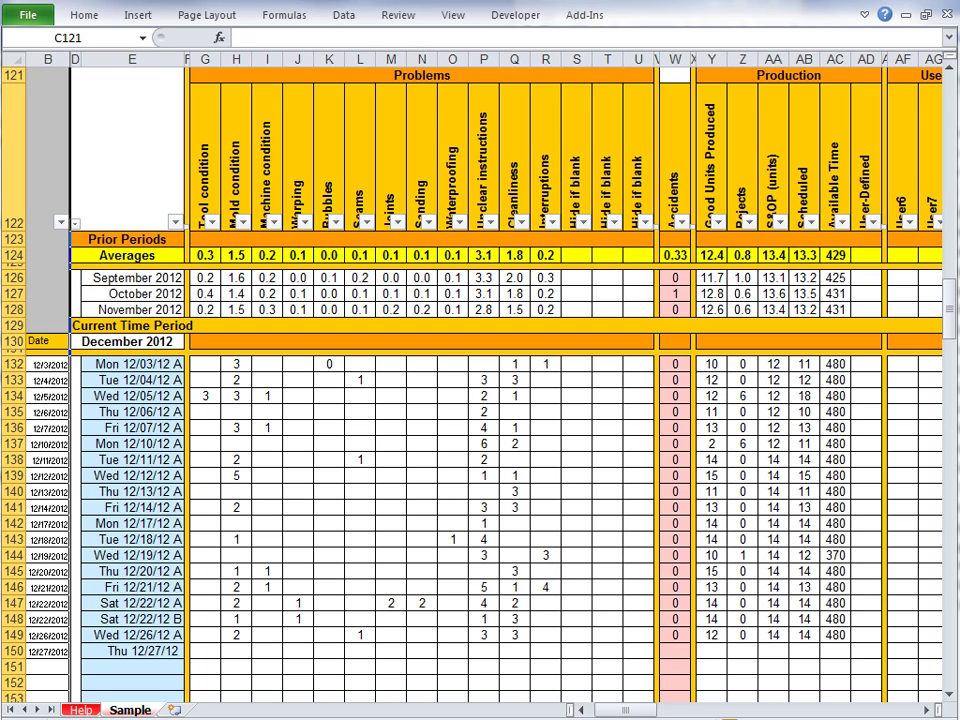
{"action": "left_click", "coordinate": [148, 327]}
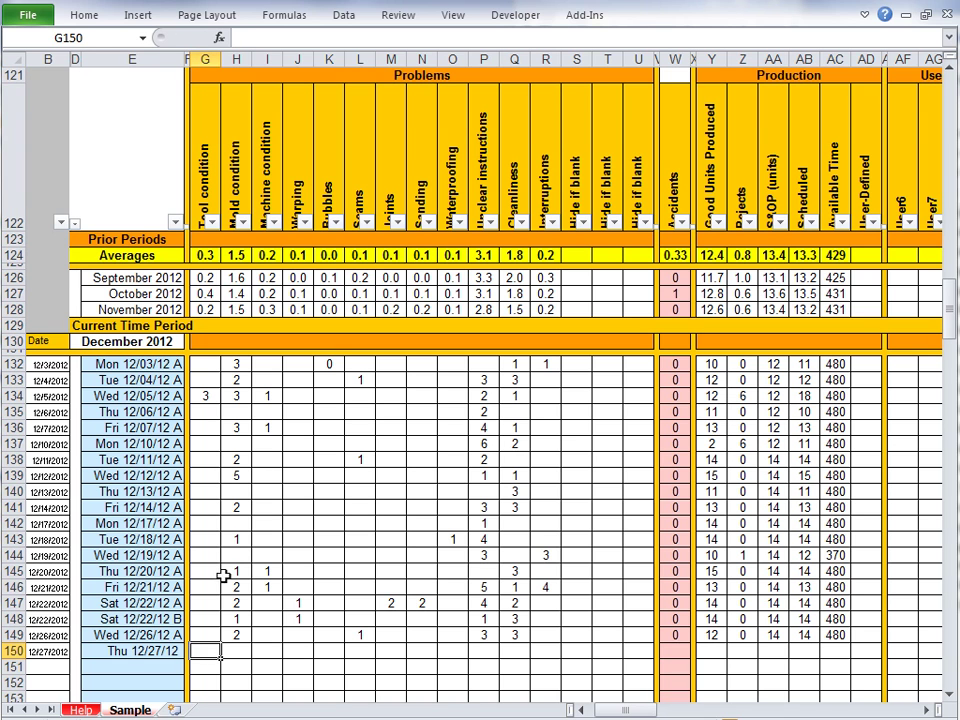
- Record the 12/27/12 problems in row 150: 1 for Tool condition, 3 for Warping and 5 for Waterproofing
{"action": "type", "text": "1"}
{"action": "left_click", "coordinate": [297, 650]}
{"action": "type", "text": "3"}
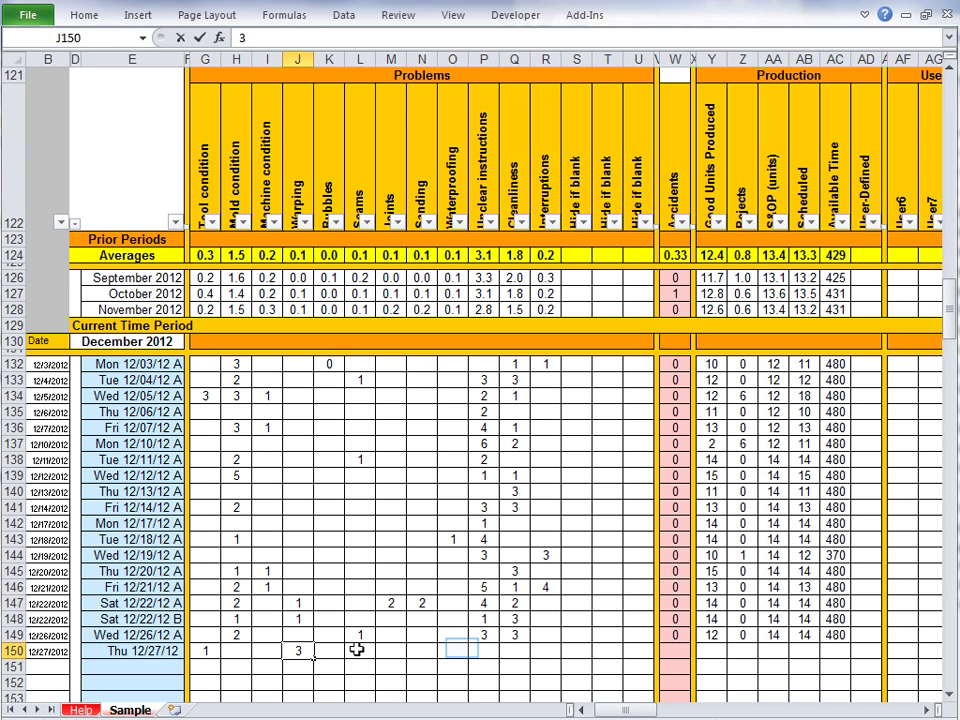
{"action": "left_click", "coordinate": [461, 648]}
{"action": "type", "text": "5"}
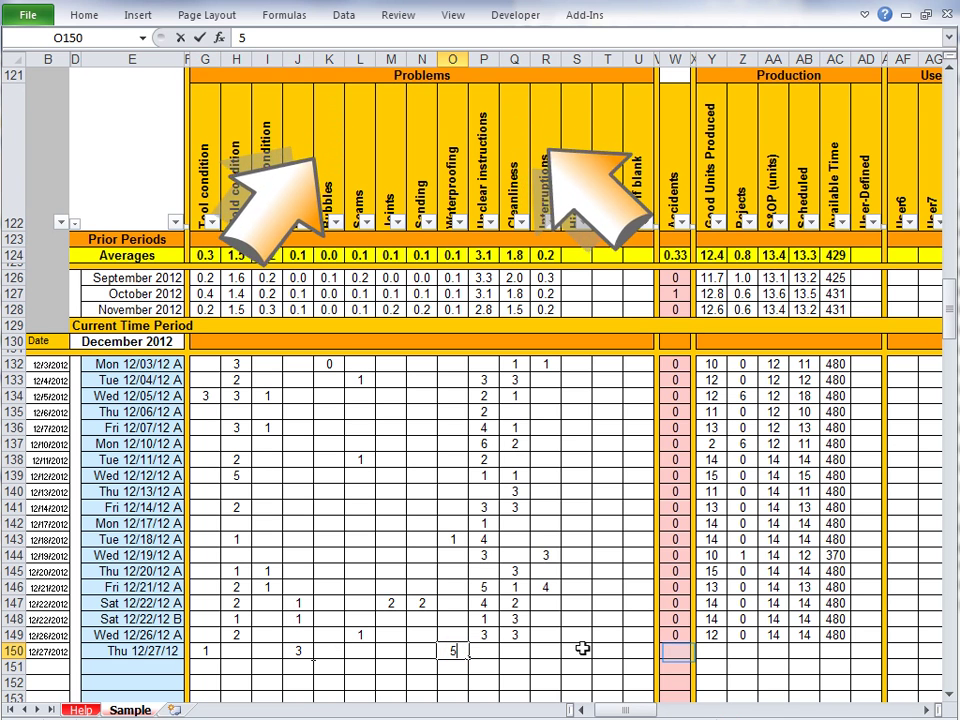
- Record 1 accident and 13 good units produced in the 12/27/12 row
{"action": "left_click", "coordinate": [679, 652]}
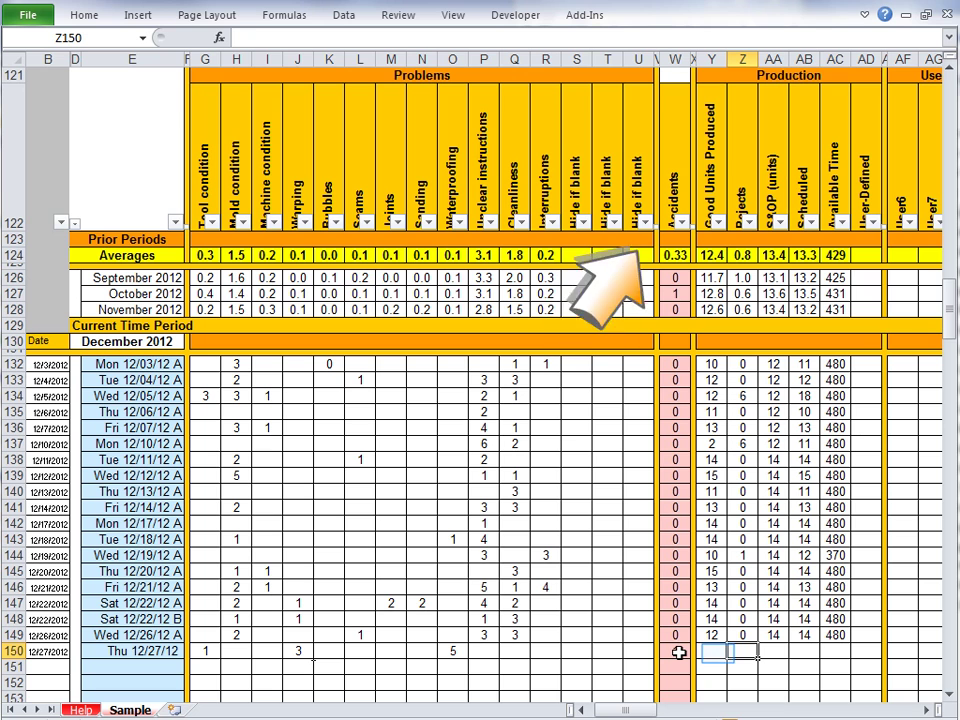
{"action": "type", "text": "1"}
{"action": "left_click", "coordinate": [718, 652]}
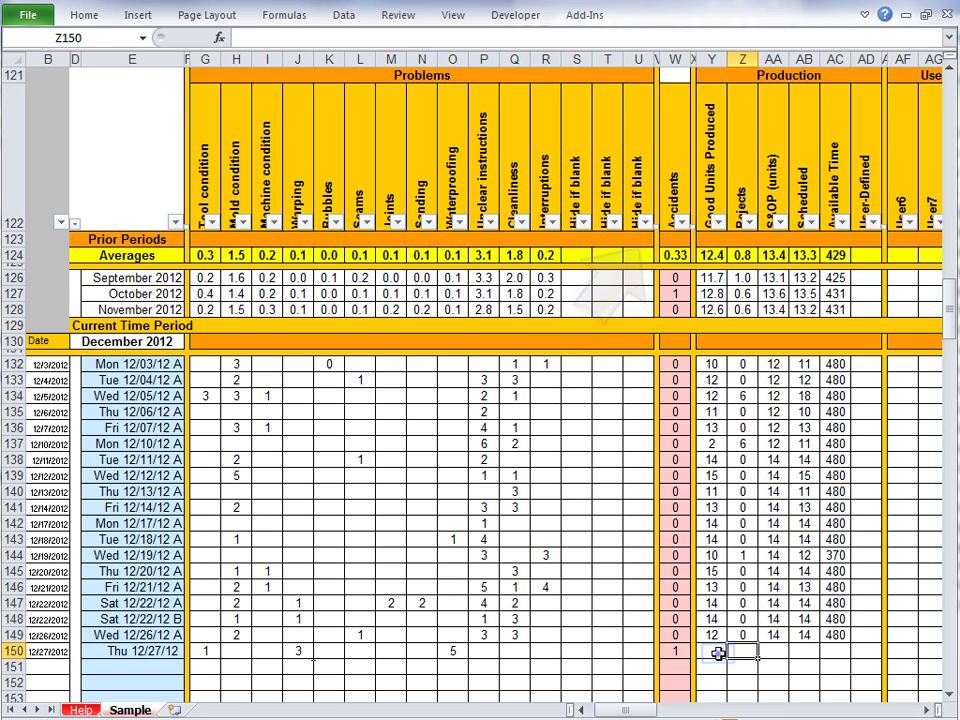
{"action": "type", "text": "13"}
{"action": "key", "text": "Return"}
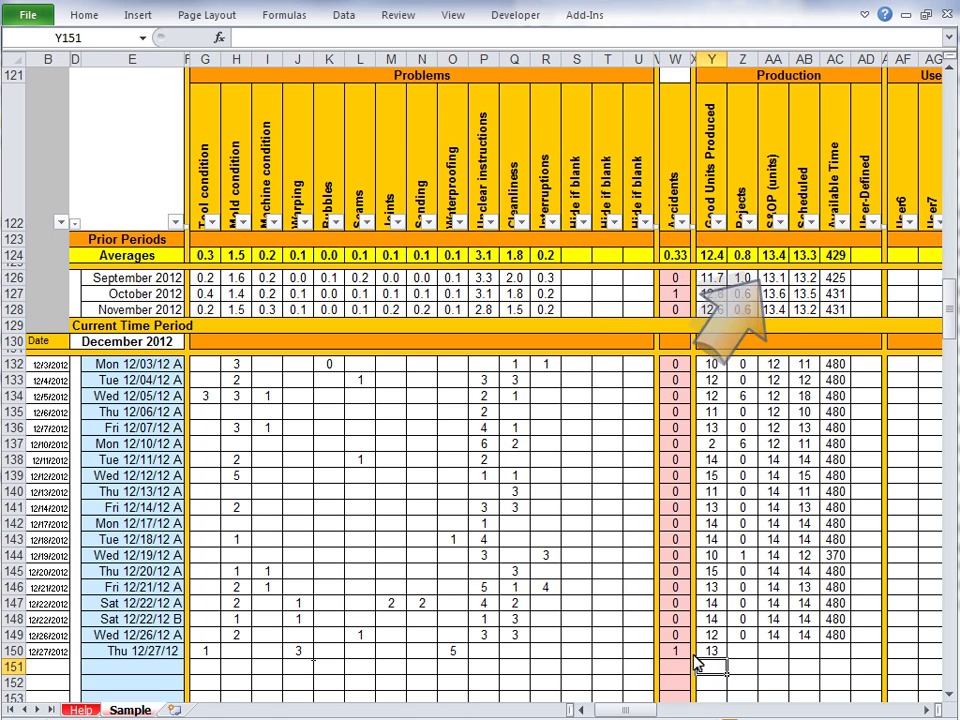
- Examine the User, Formulas and Comments columns of the Scorecard Data section
{"action": "left_click_drag", "start_coordinate": [629, 712], "coordinate": [678, 713]}
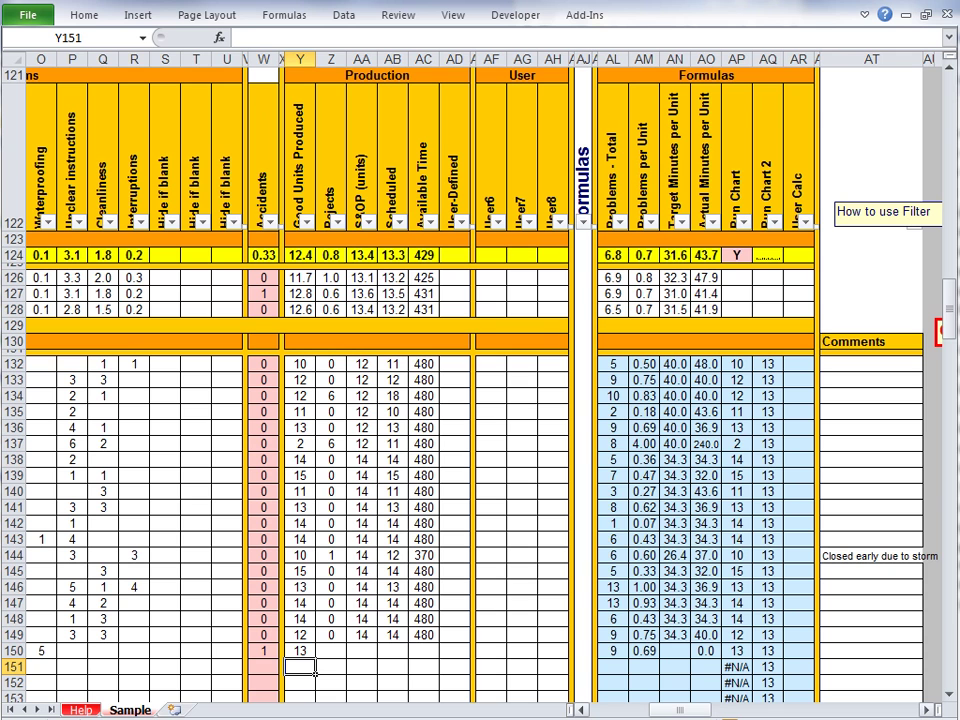
{"action": "key", "text": "ctrl+z"}
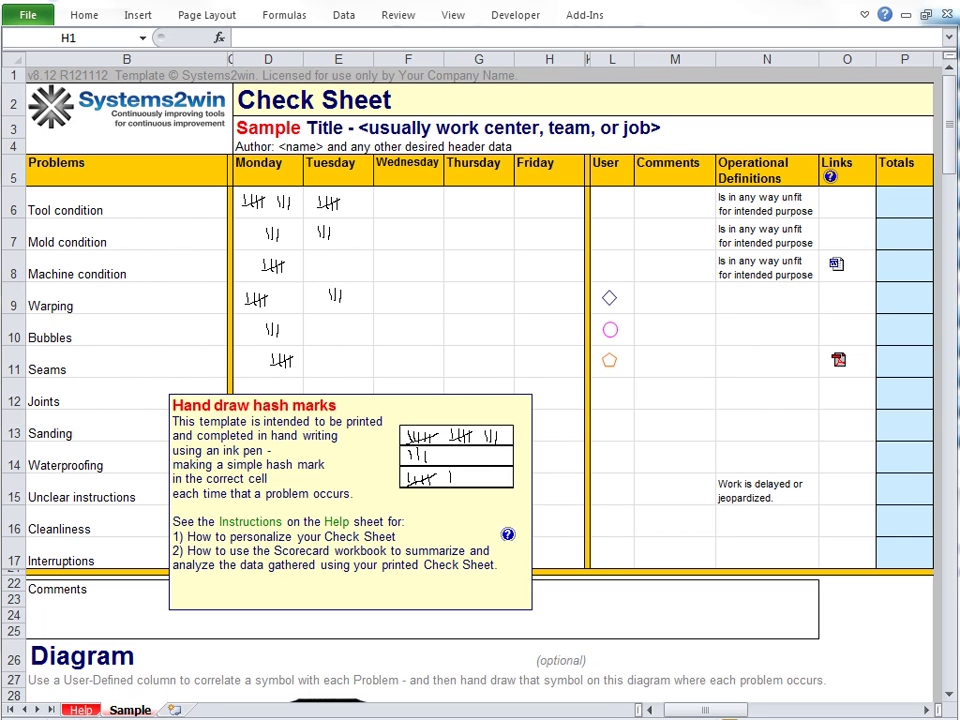
- Switch to the Check Sheet workbook and enter the hash mark counts as numbers, starting with 8 for Monday's Tool condition
{"action": "left_click", "coordinate": [5, 7]}
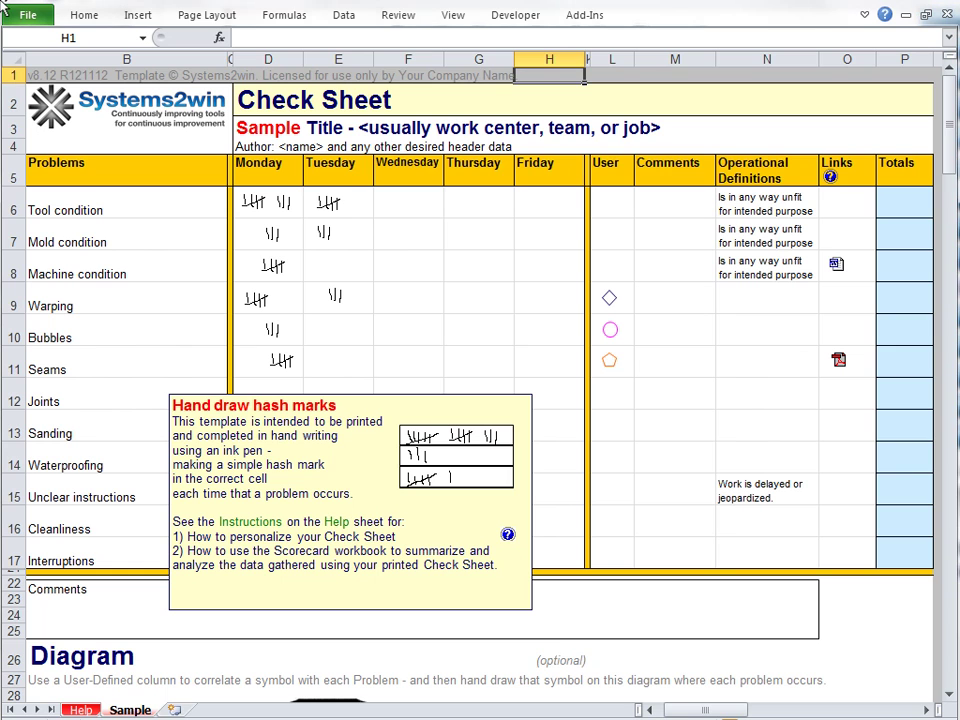
{"action": "left_click", "coordinate": [297, 208]}
{"action": "type", "text": "8"}
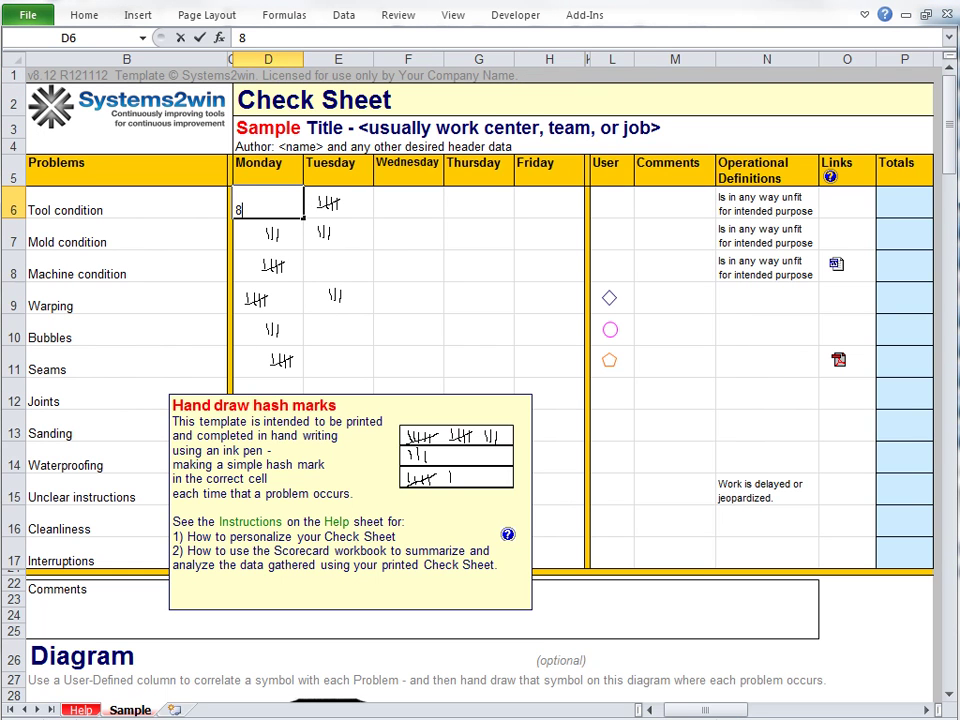
{"action": "key", "text": "Tab"}
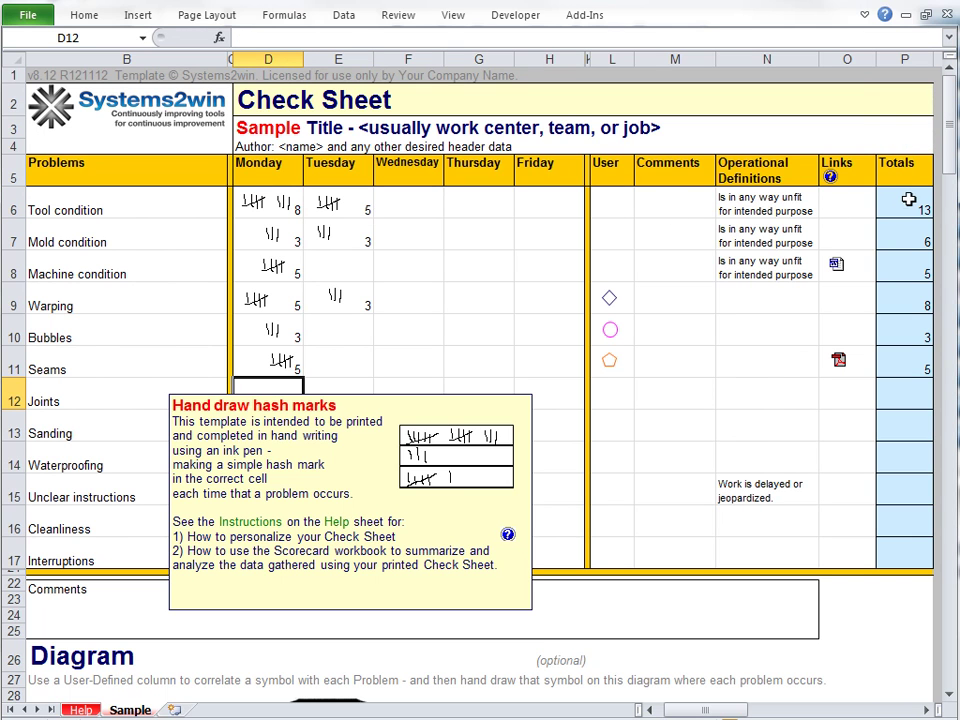
- Paste the Check Sheet totals for Tool condition through Seams into the scorecard's 12/27/12 row from G150, as transposed values only
{"action": "left_click_drag", "start_coordinate": [909, 205], "coordinate": [916, 363]}
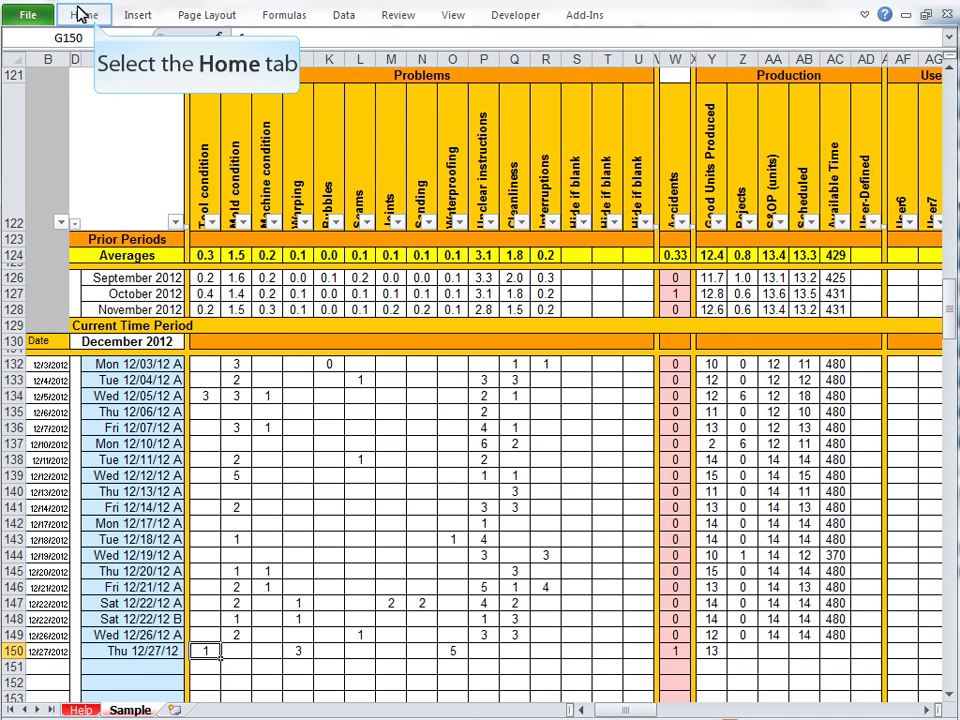
{"action": "left_click", "coordinate": [94, 27]}
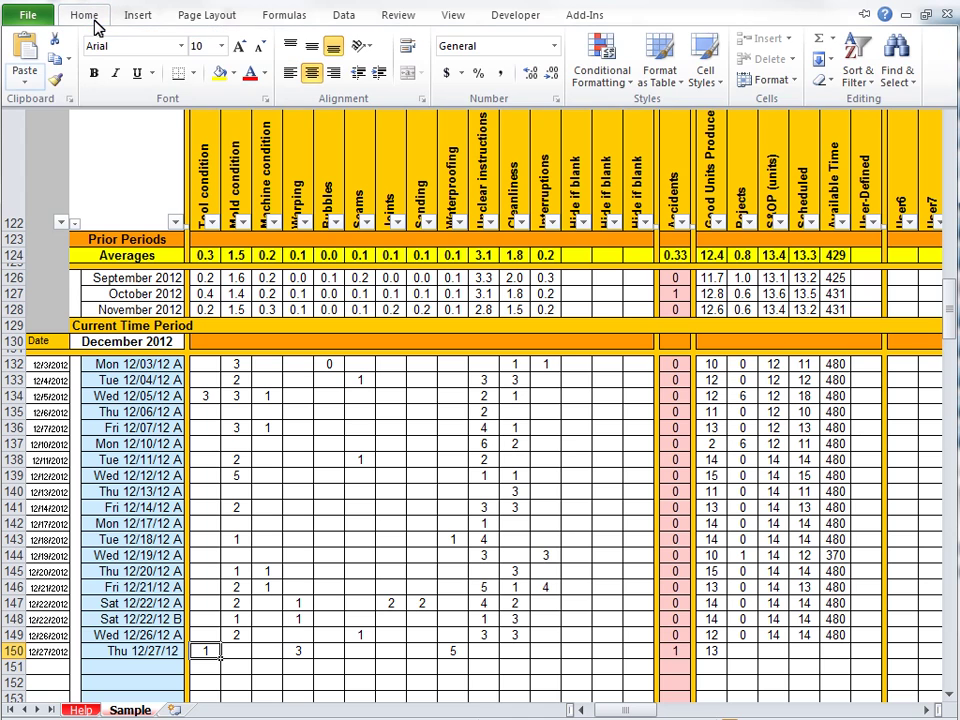
{"action": "left_click", "coordinate": [26, 89]}
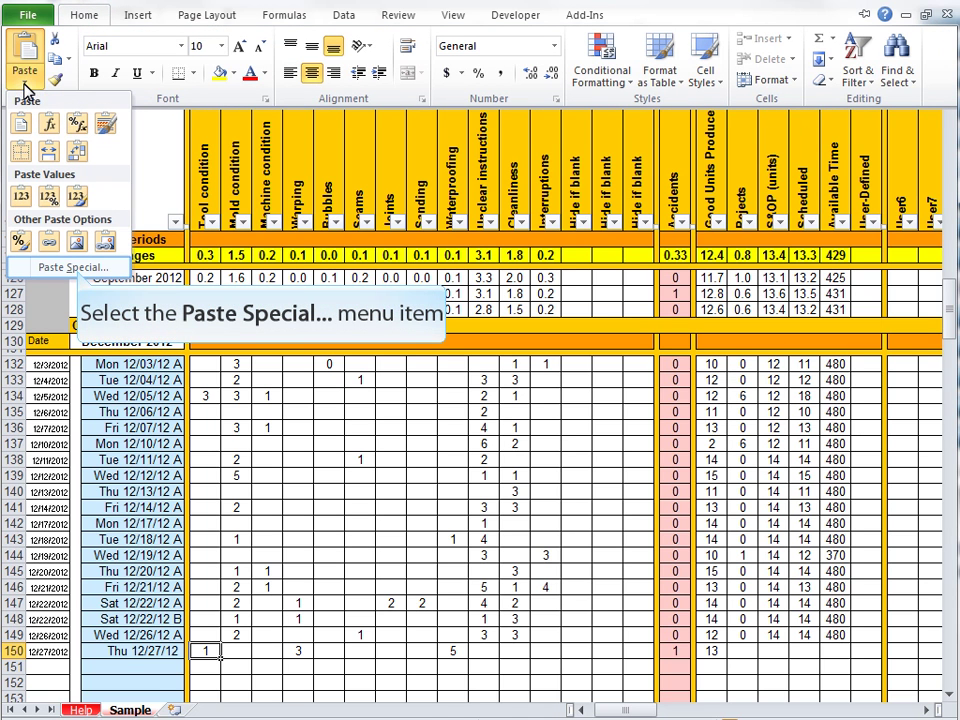
{"action": "left_click", "coordinate": [75, 268]}
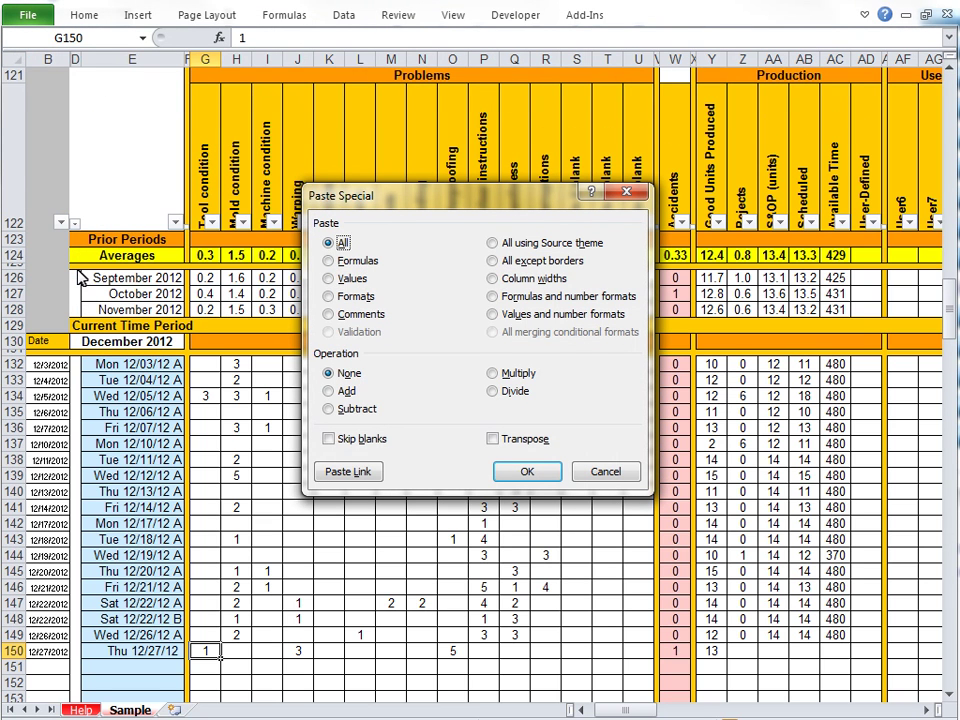
{"action": "left_click", "coordinate": [329, 279]}
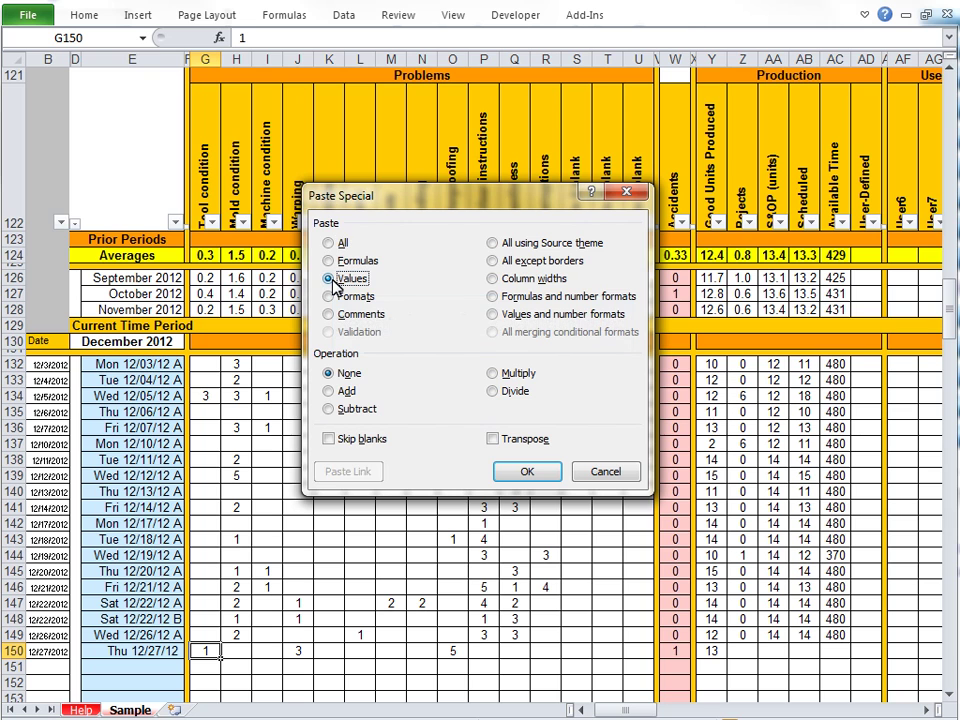
{"action": "left_click", "coordinate": [494, 440]}
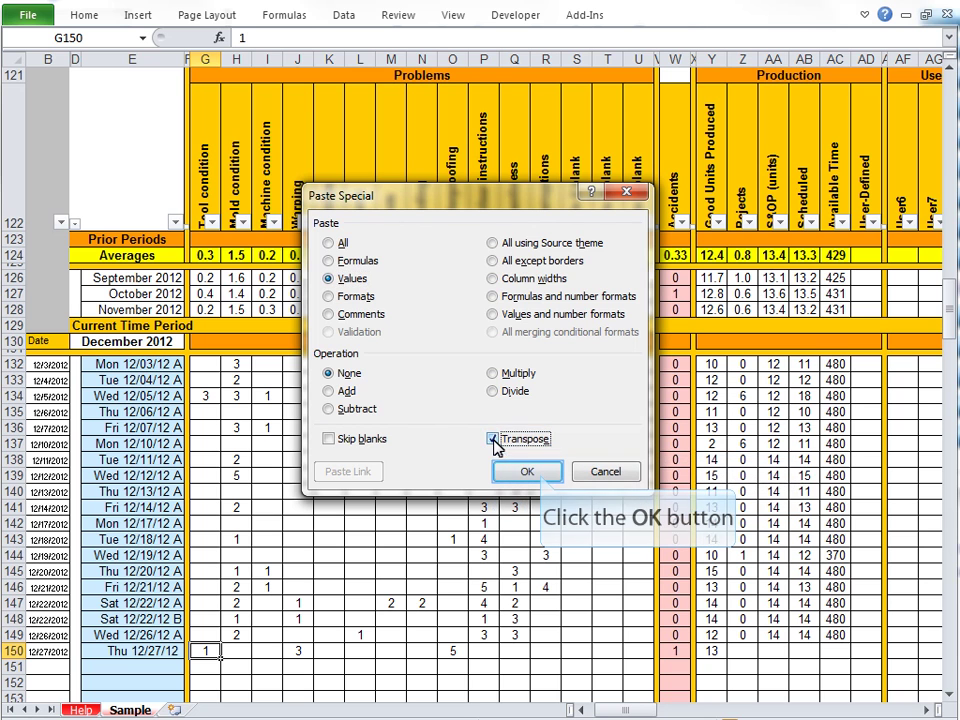
{"action": "left_click", "coordinate": [541, 473]}
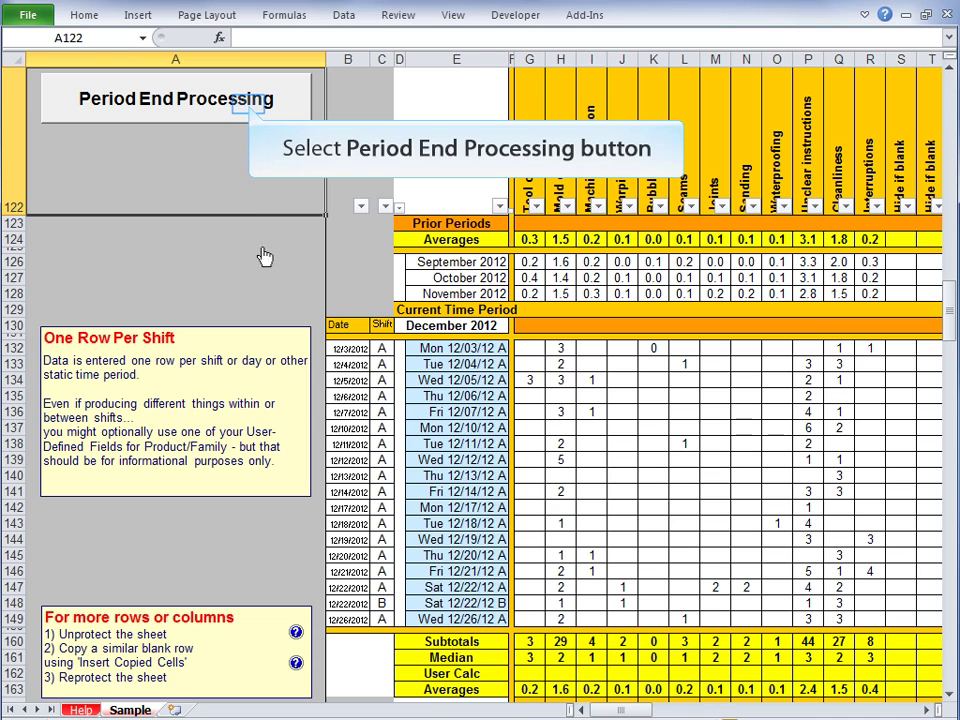
- Run Period End Processing for December 2012, confirming the data clearing and that an archive workbook has been saved
{"action": "left_click", "coordinate": [250, 110]}
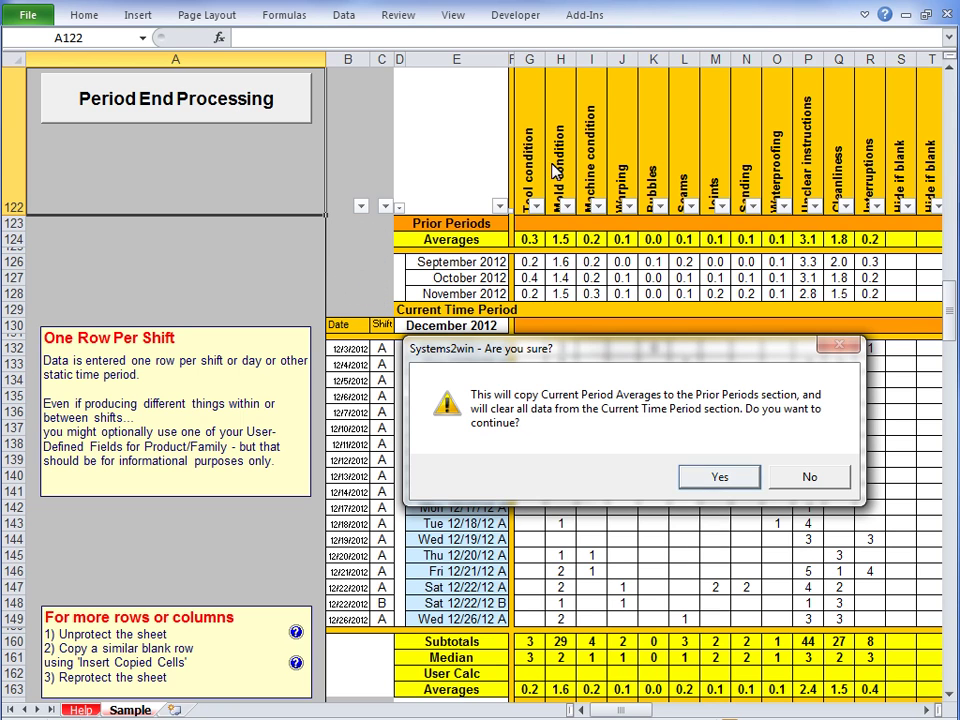
{"action": "left_click", "coordinate": [721, 478]}
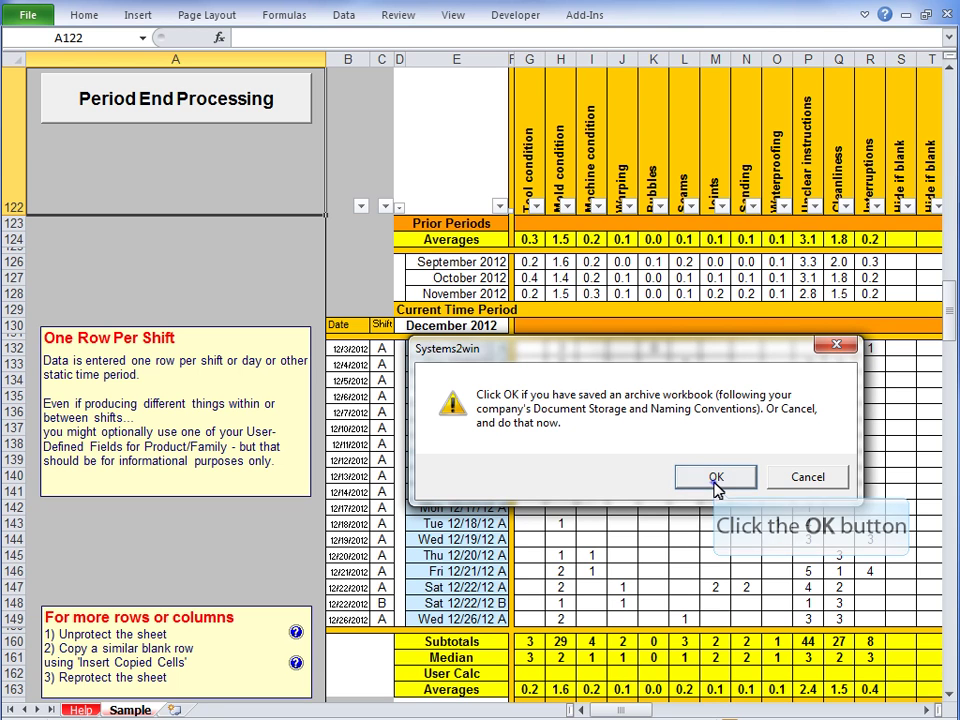
{"action": "left_click", "coordinate": [716, 480]}
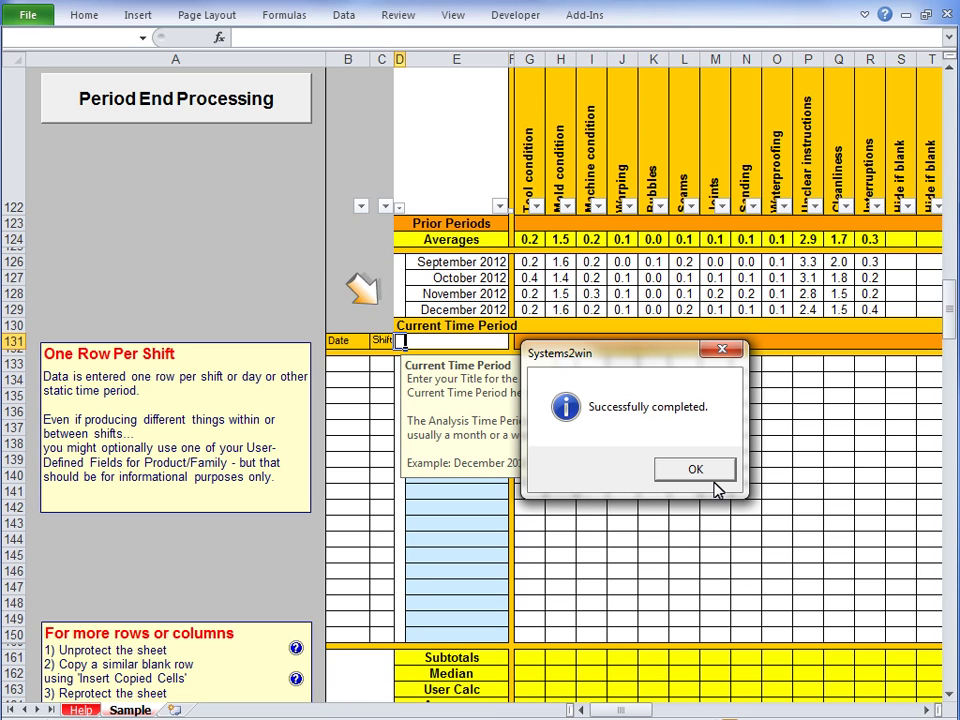
{"action": "left_click", "coordinate": [708, 474]}
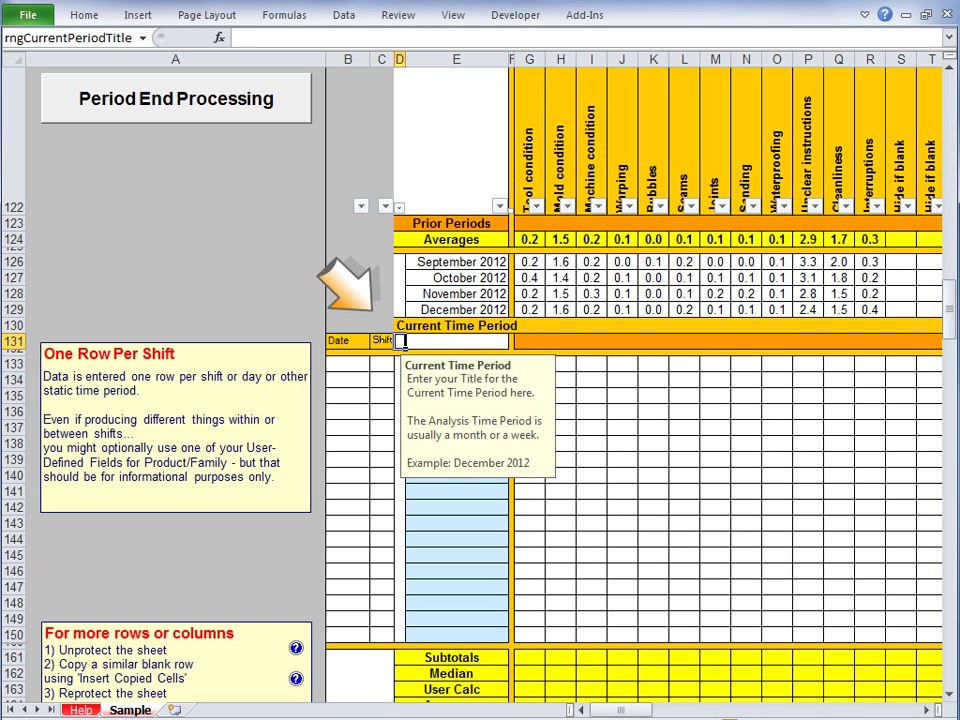
- Title the current time period January 2013
{"action": "type", "text": "Janu"}
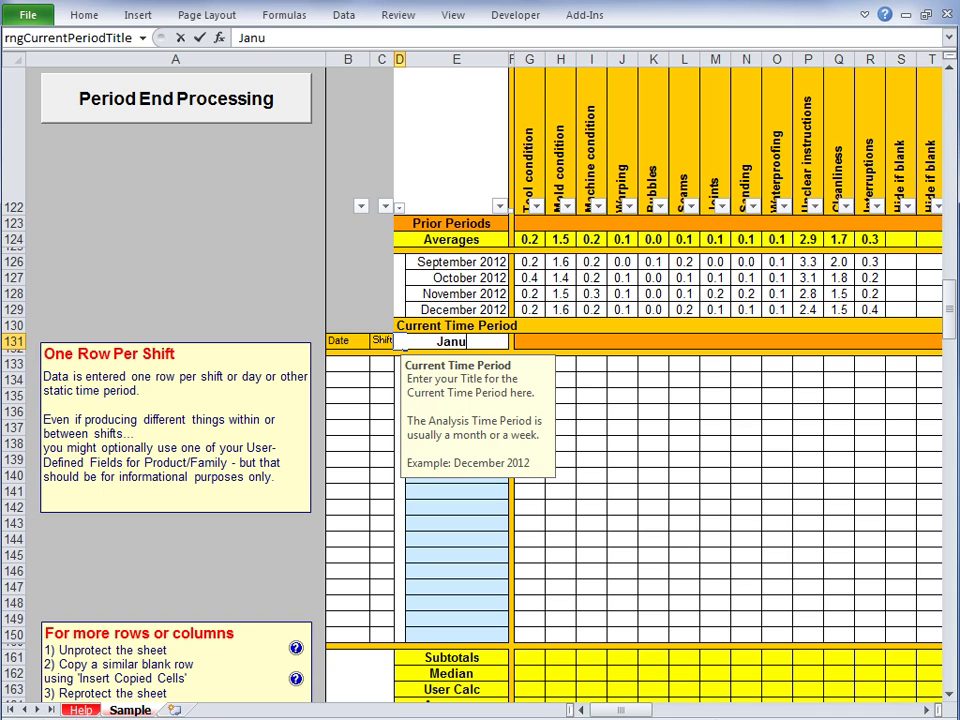
{"action": "type", "text": "ary 201"}
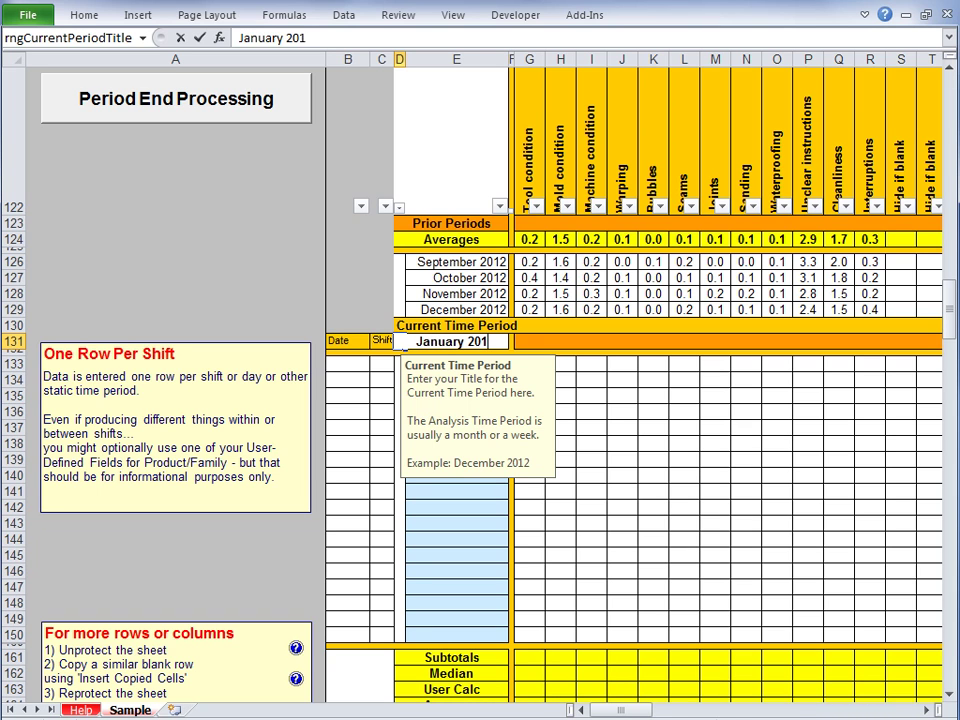
{"action": "type", "text": "3"}
{"action": "key", "text": "Return"}
- Fill the first row of the new period with date 1/1/13, shift A and 1 Tool condition problem
{"action": "type", "text": "1"}
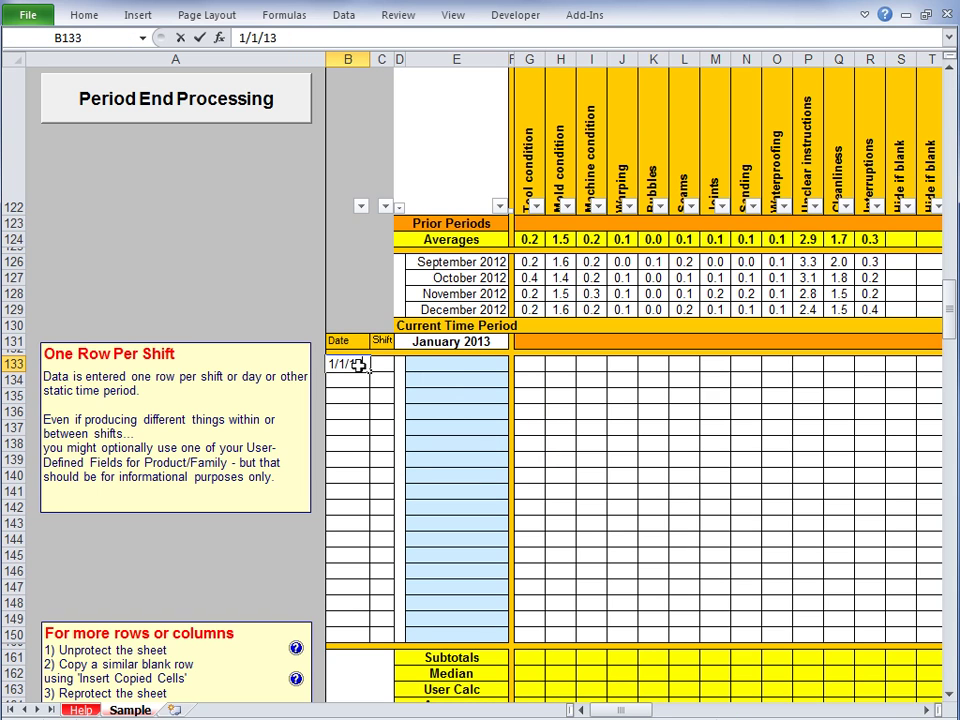
{"action": "key", "text": "Return"}
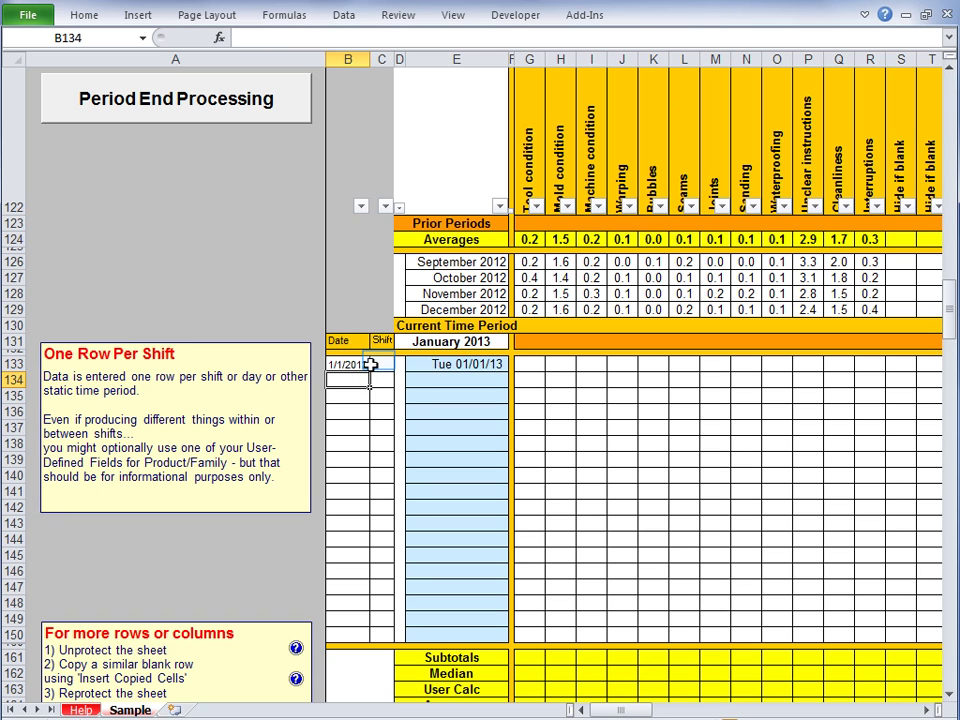
{"action": "left_click", "coordinate": [379, 362]}
{"action": "type", "text": "A"}
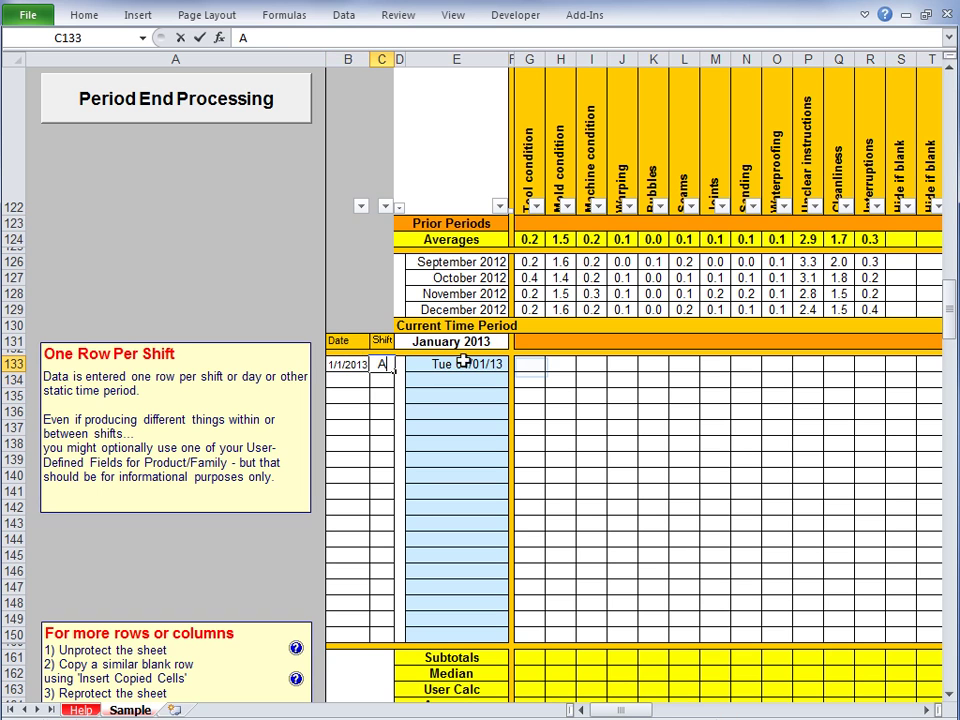
{"action": "left_click", "coordinate": [530, 365]}
{"action": "type", "text": "1"}
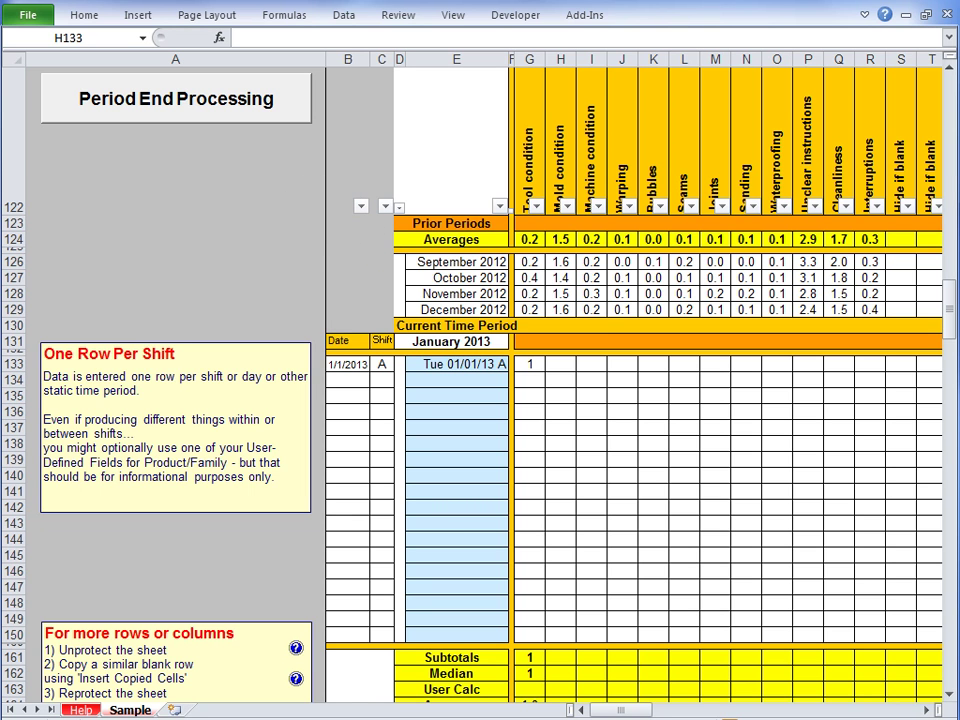
- Go to the Scorecard Data section and rename the Tool condition column heading as Our problems
{"action": "left_click_drag", "start_coordinate": [950, 295], "coordinate": [953, 397]}
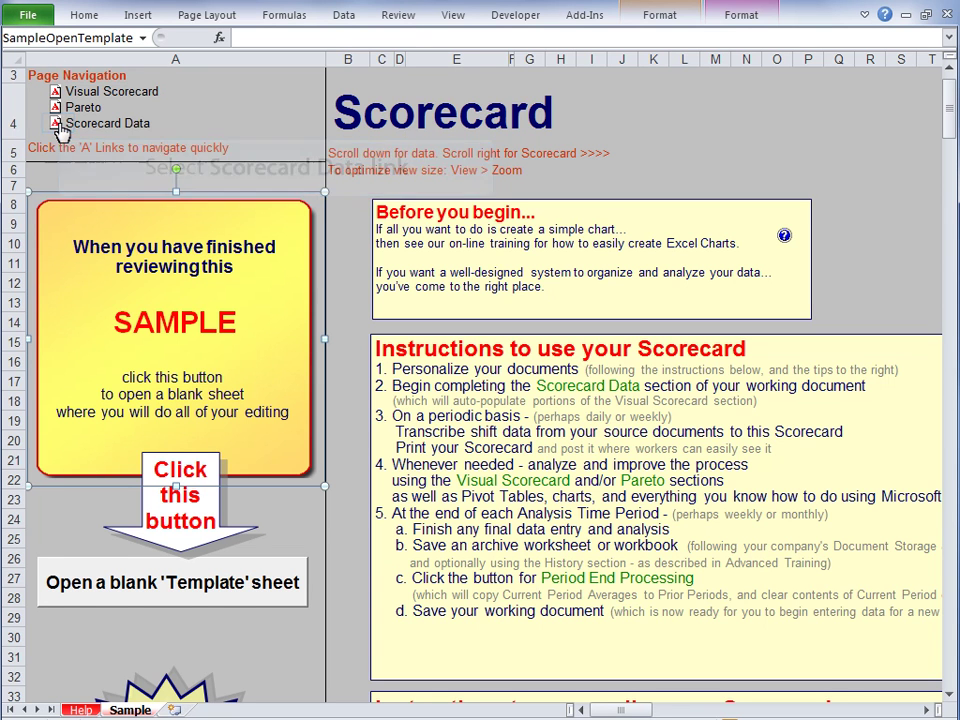
{"action": "left_click", "coordinate": [60, 125]}
{"action": "left_click", "coordinate": [529, 294]}
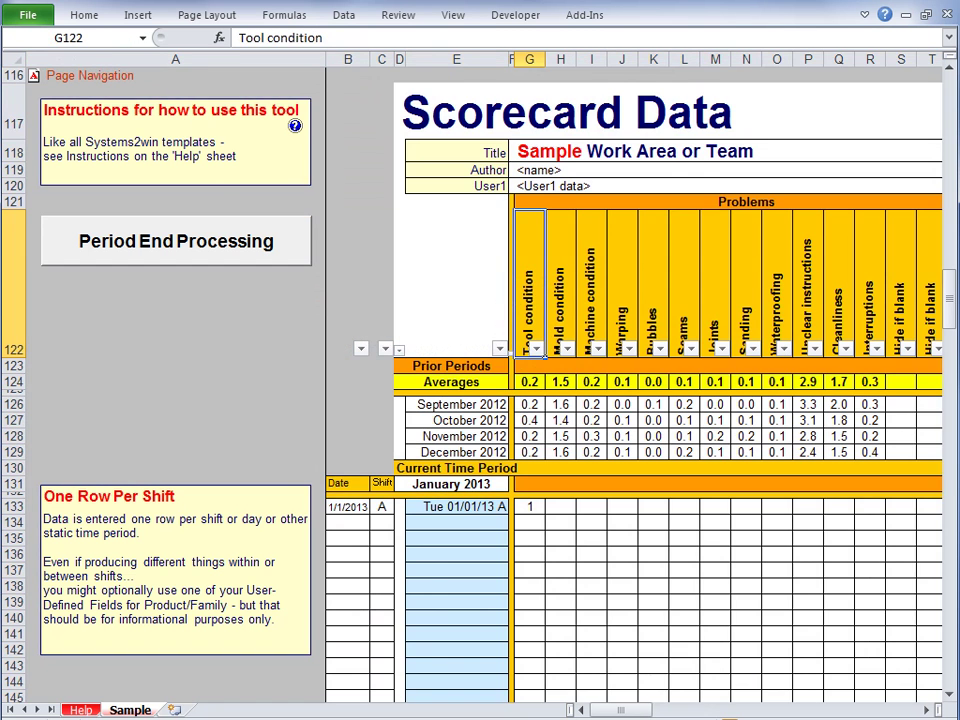
{"action": "type", "text": "Our"}
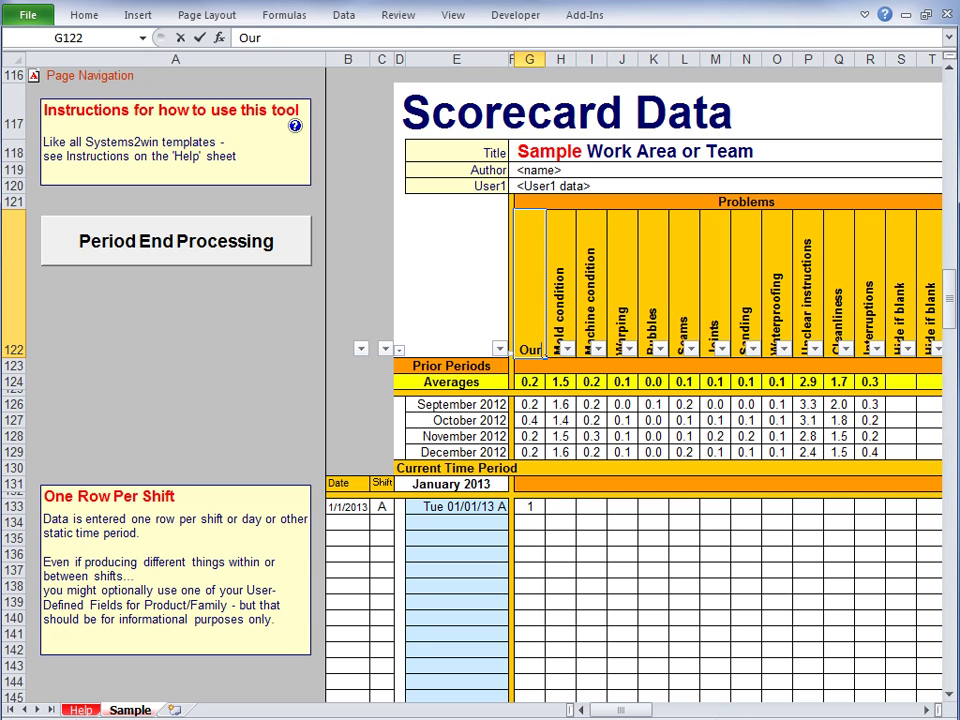
{"action": "type", "text": " problems"}
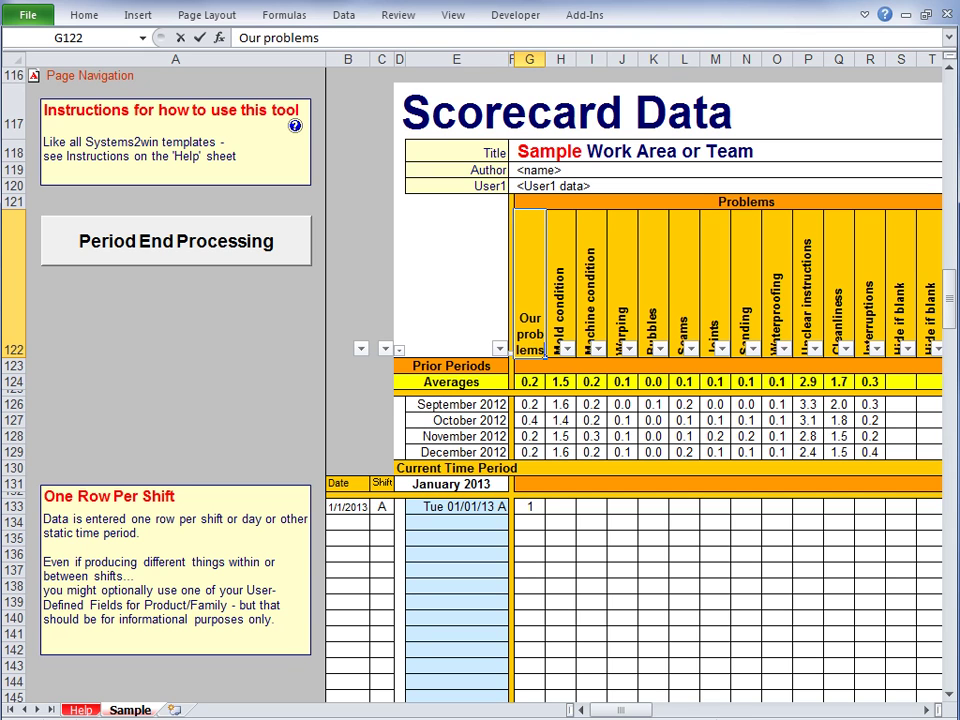
{"action": "key", "text": "Return"}
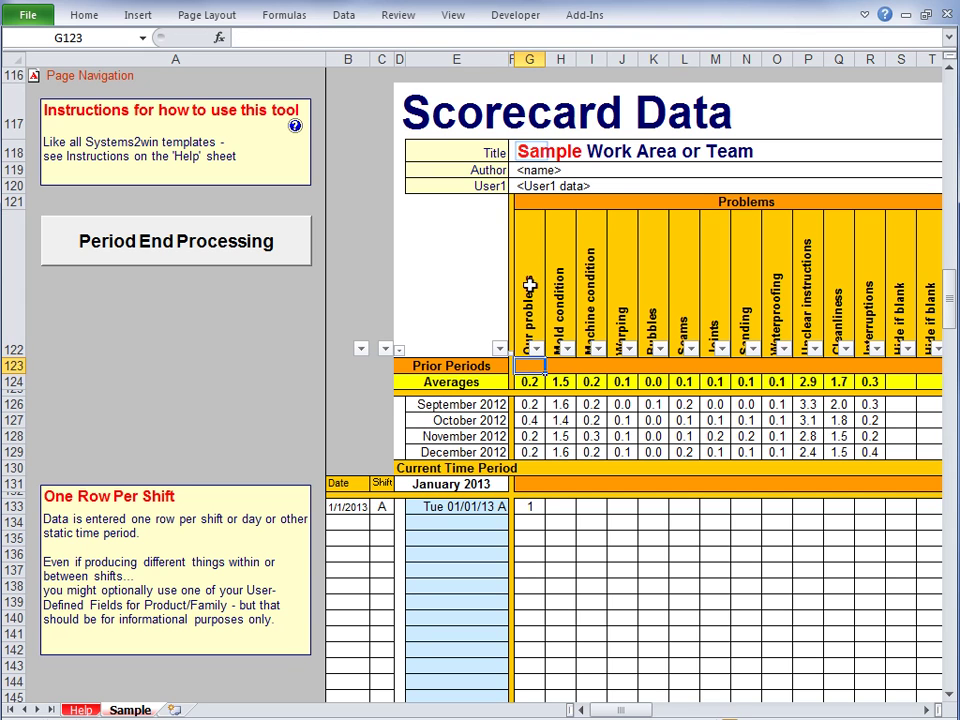
- Set the Scorecard Data title to Our Team and enter the author's name in the Author field
{"action": "left_click", "coordinate": [524, 151]}
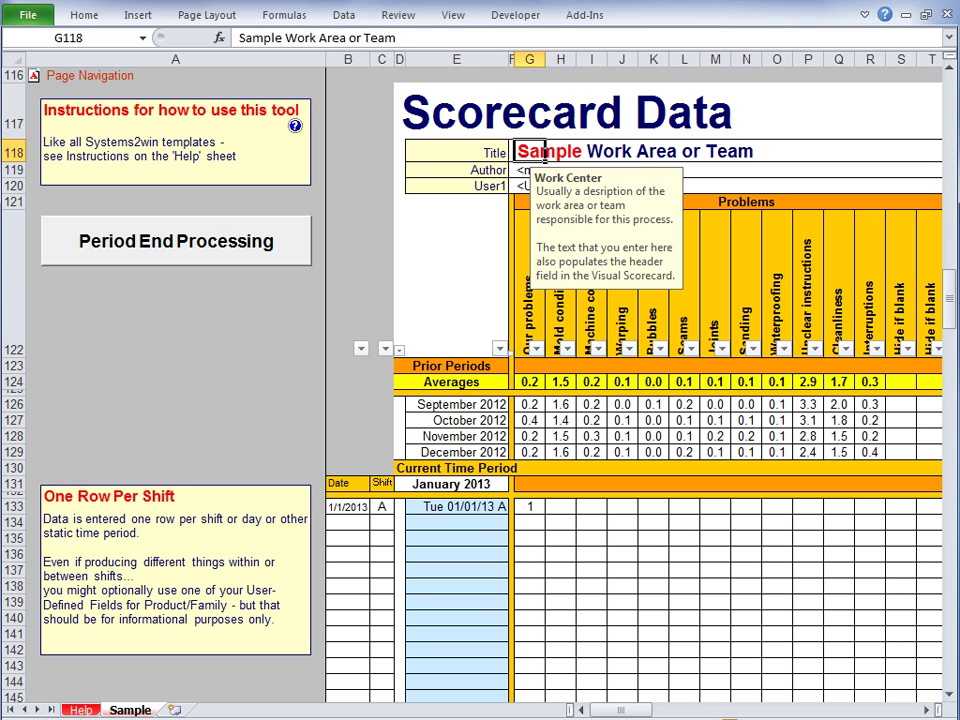
{"action": "type", "text": "Our Tea"}
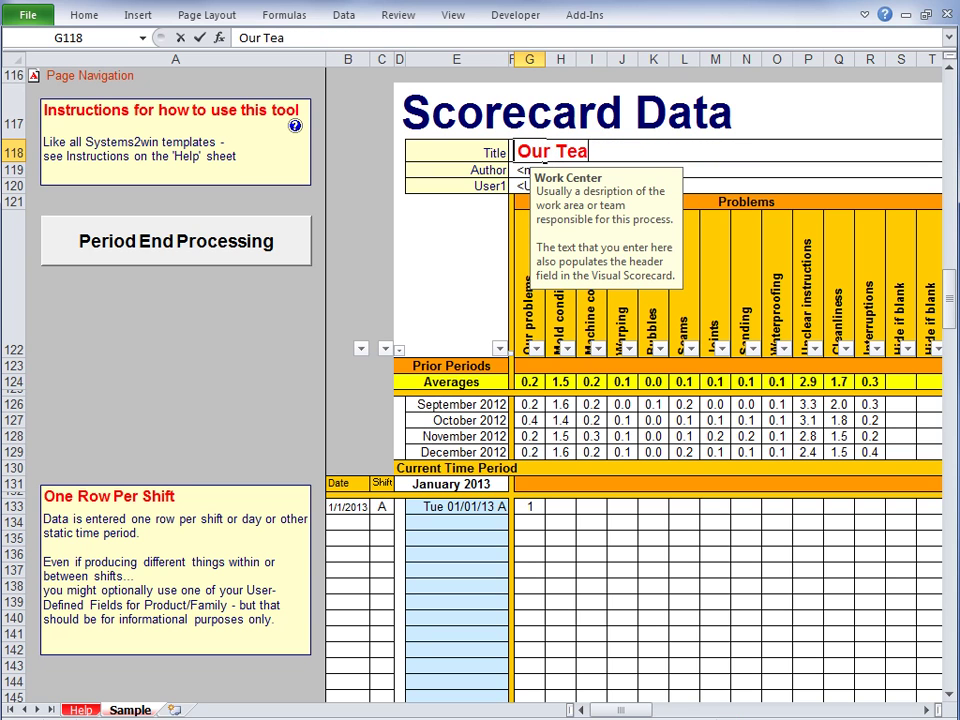
{"action": "type", "text": "m"}
{"action": "key", "text": "Return"}
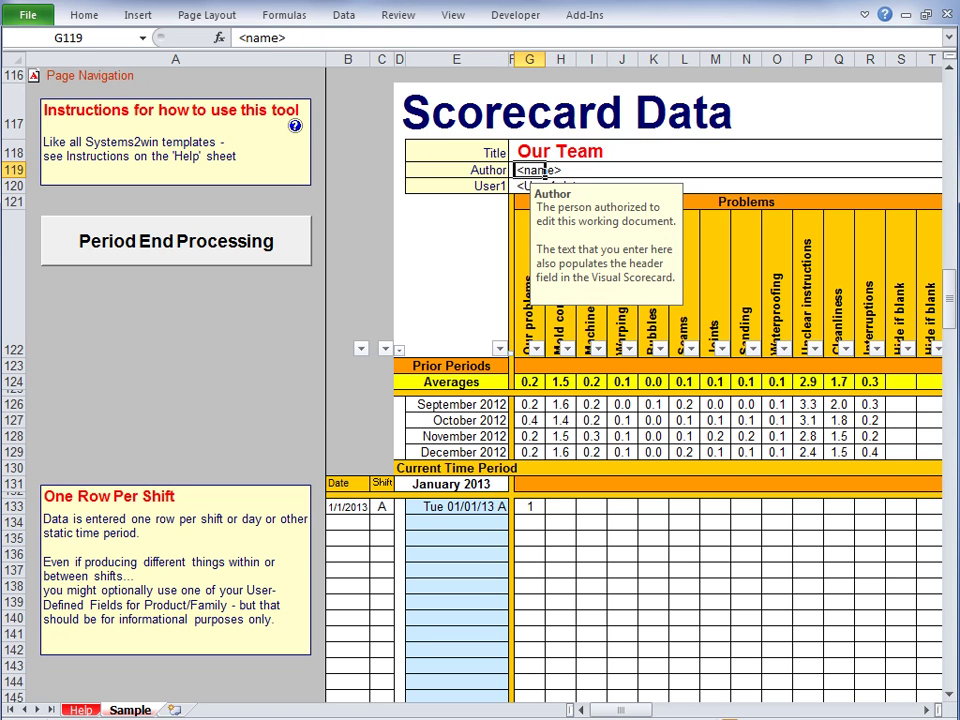
{"action": "type", "text": "M"}
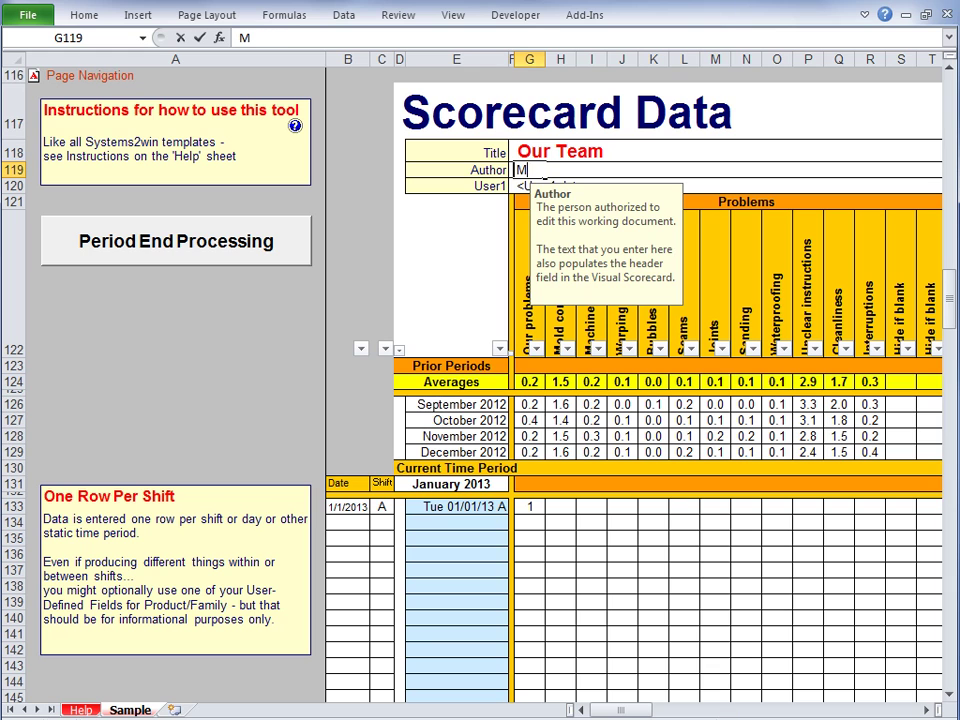
{"action": "type", "text": "e Dean Ziegler"}
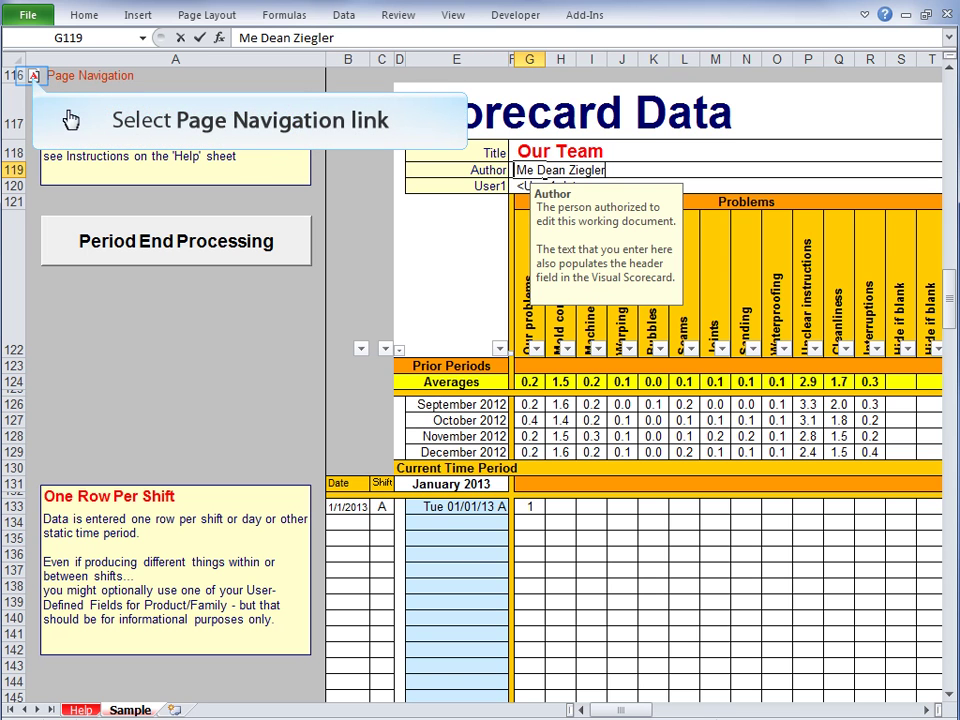
- Go to the Visual Scorecard section and replace the User3 label's formula below the Pareto charts with the text My Analysis
{"action": "left_click", "coordinate": [35, 76]}
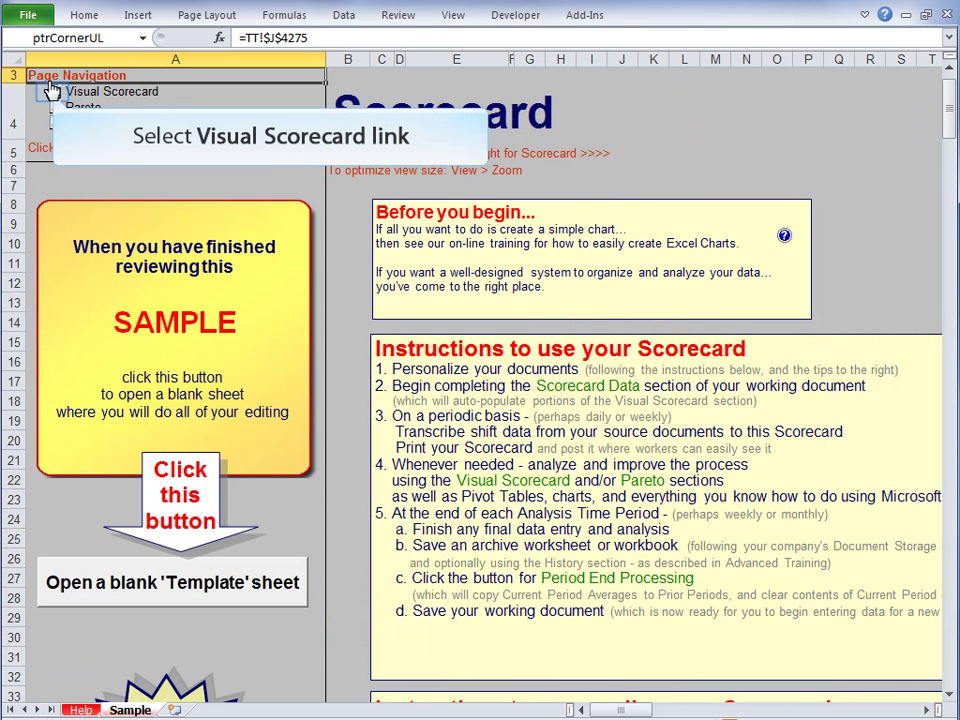
{"action": "left_click", "coordinate": [55, 93]}
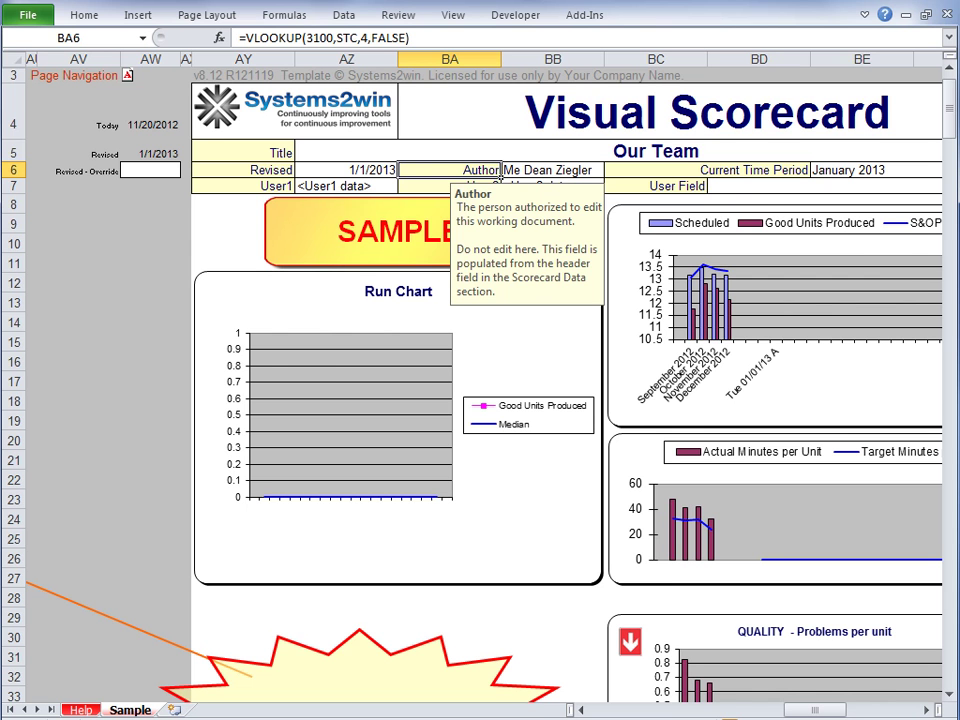
{"action": "left_click_drag", "start_coordinate": [950, 80], "coordinate": [952, 181]}
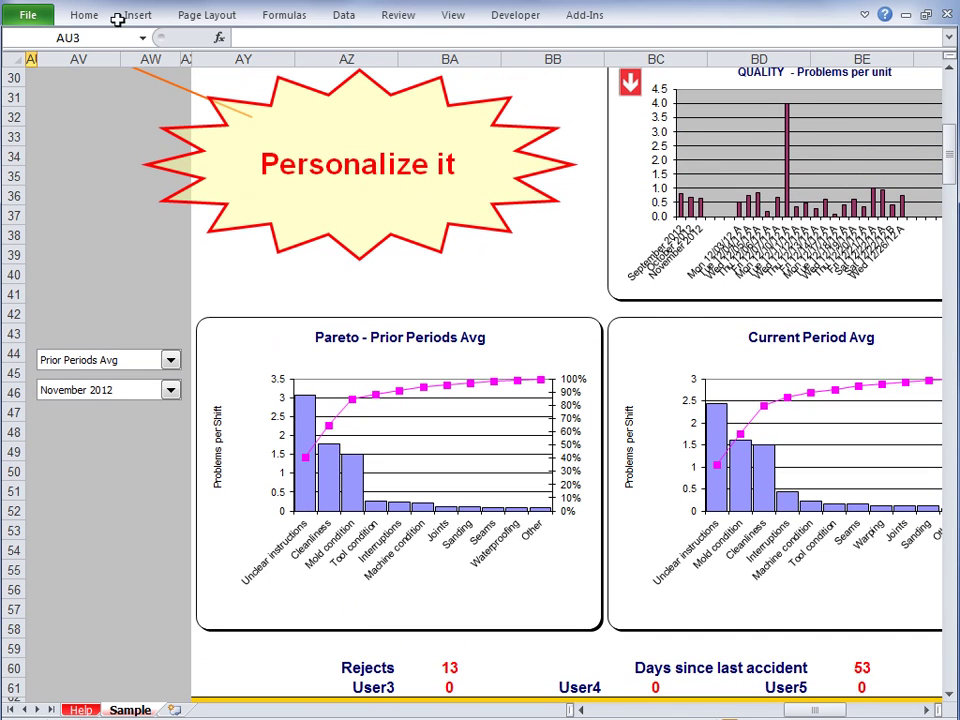
{"action": "left_click", "coordinate": [372, 688]}
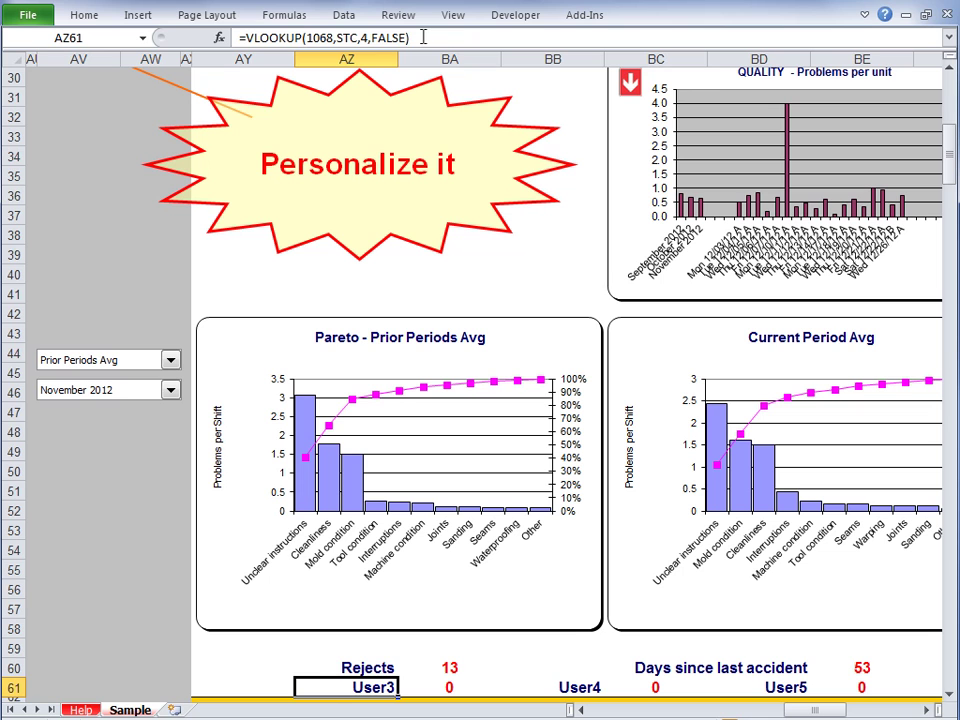
{"action": "left_click_drag", "start_coordinate": [423, 37], "coordinate": [239, 37]}
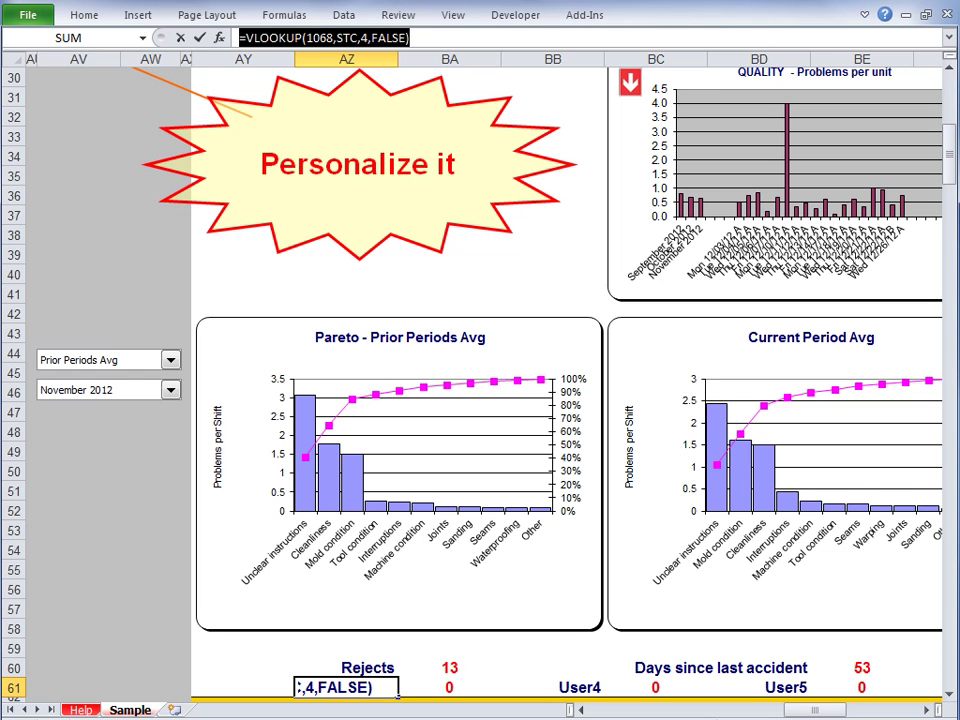
{"action": "type", "text": "My Analy"}
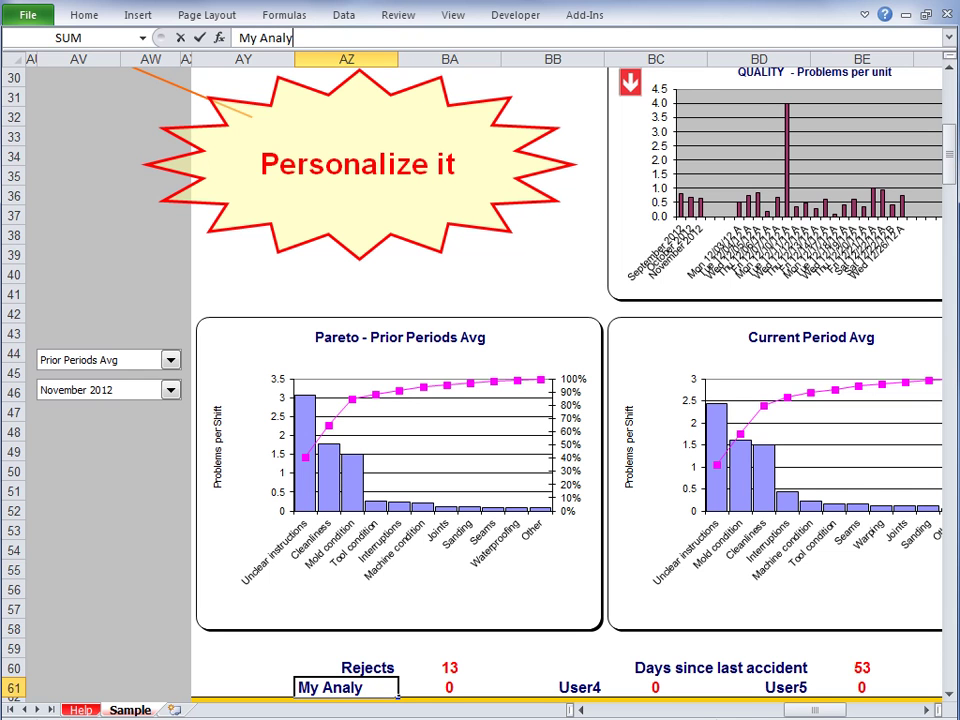
{"action": "type", "text": "sis"}
{"action": "key", "text": "Return"}
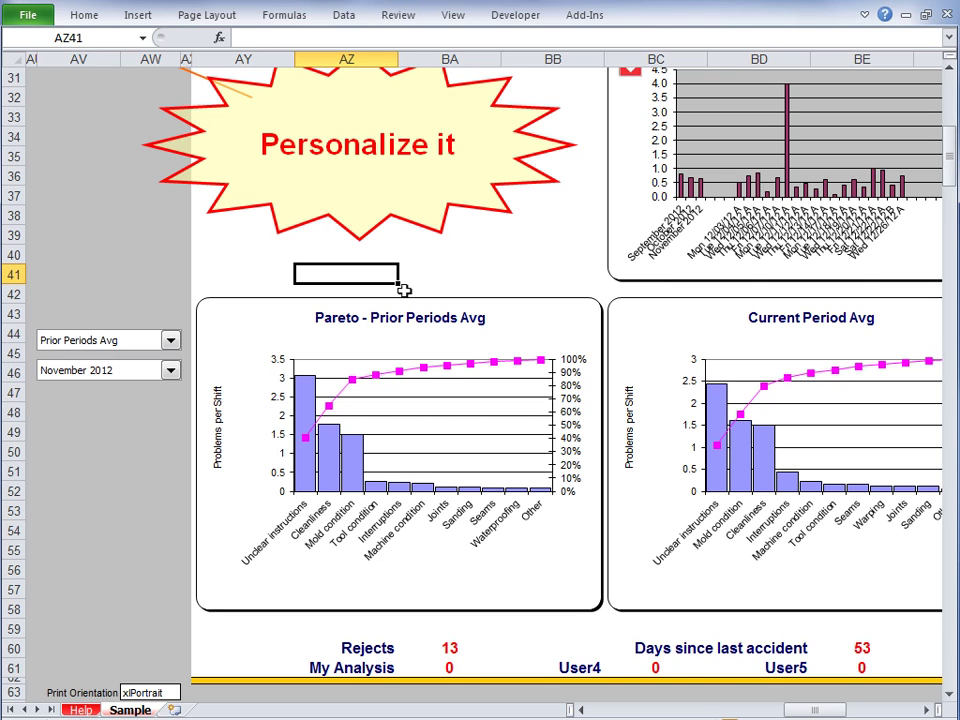
- Add a personal field above the Prior Periods Pareto chart, with the label My field in AZ41 and the value 10 in BA41
{"action": "type", "text": "M"}
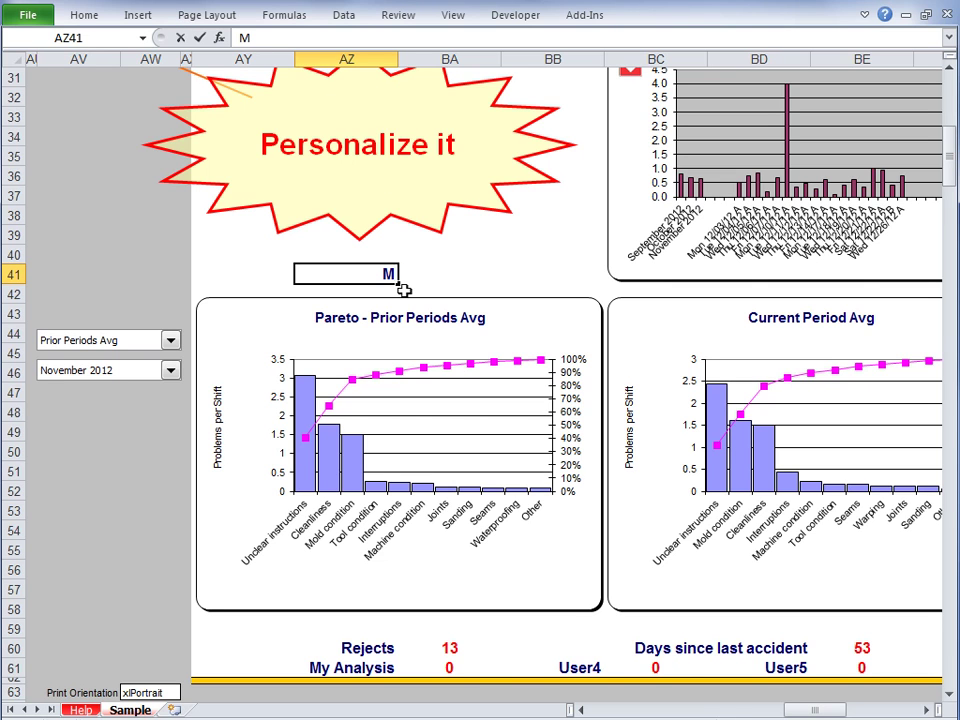
{"action": "type", "text": "y field"}
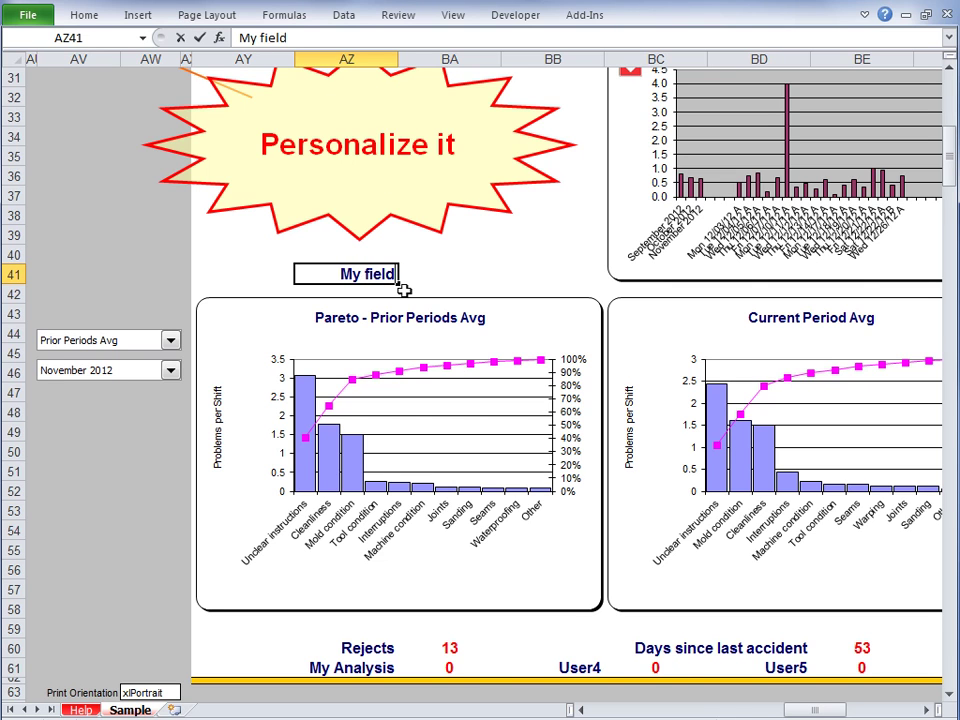
{"action": "key", "text": "Tab"}
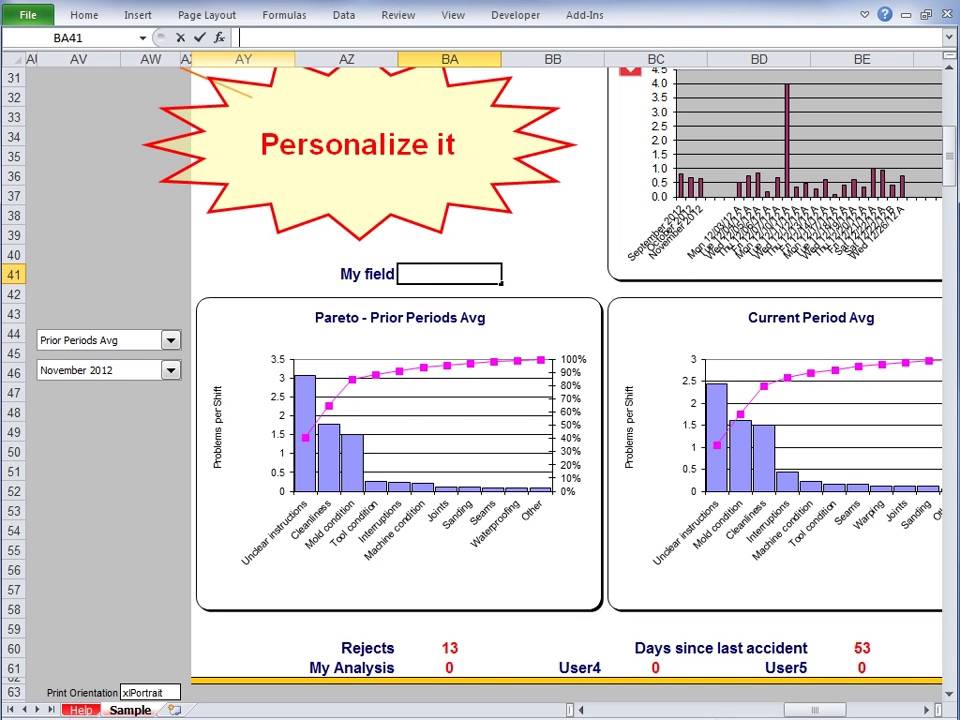
{"action": "type", "text": "10"}
{"action": "key", "text": "ctrl+Return"}
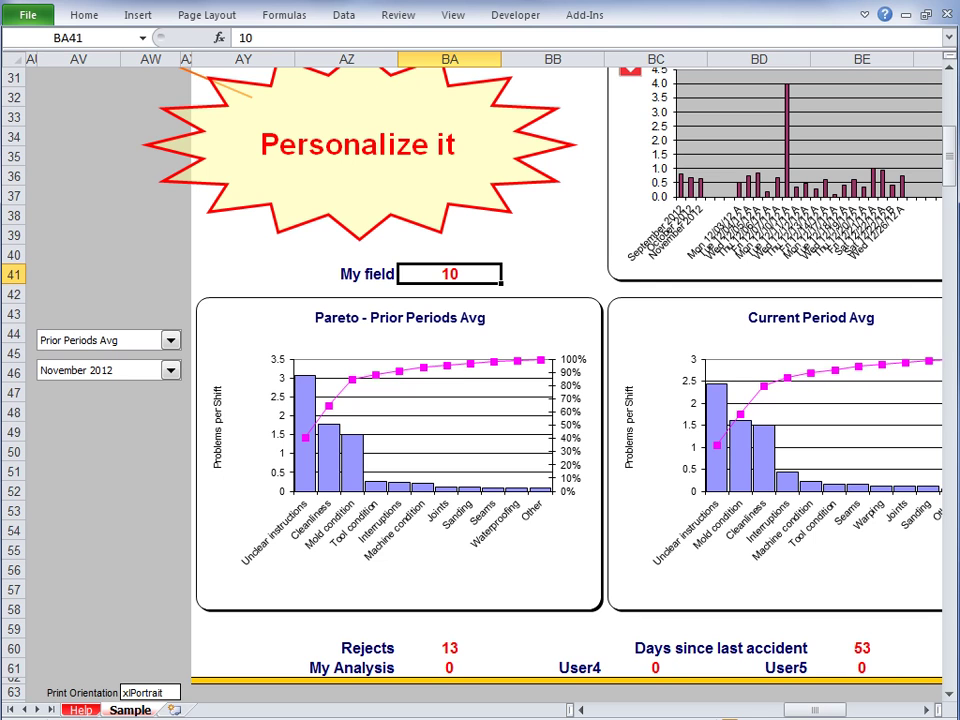
- Look through the column, line, area, pie and scatter chart types available for insertion and the Data Analysis tools
{"action": "left_click", "coordinate": [78, 530]}
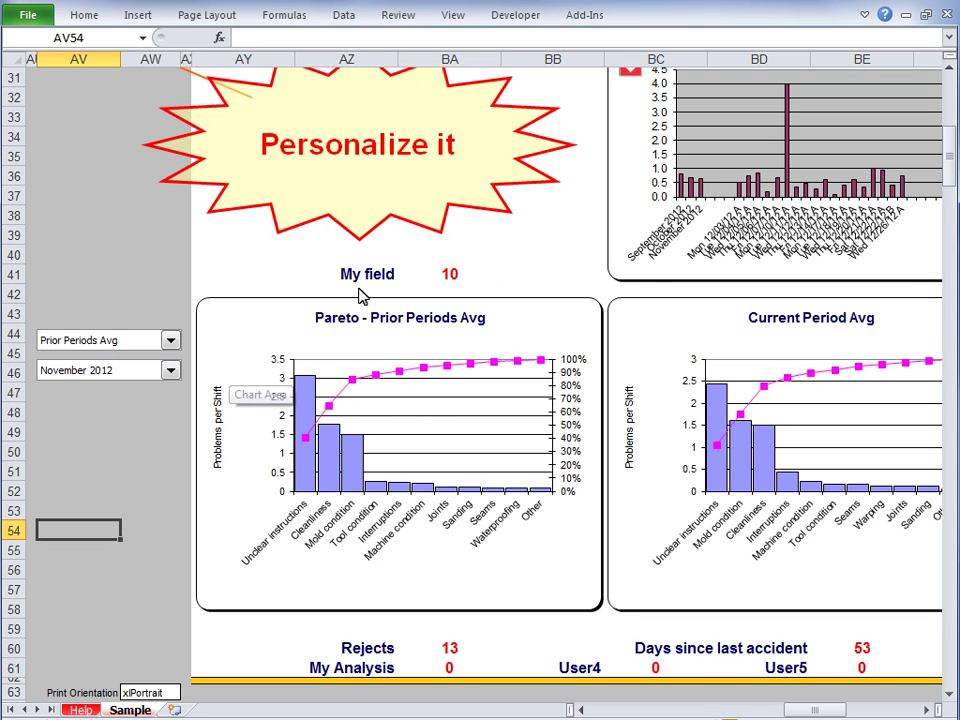
{"action": "left_click", "coordinate": [141, 21]}
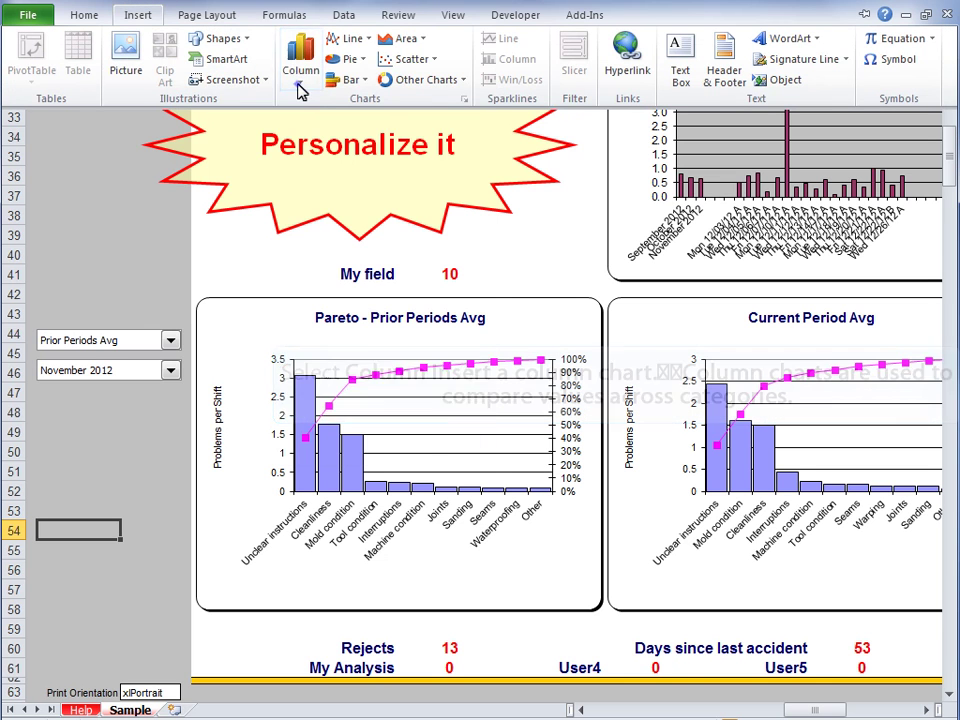
{"action": "left_click", "coordinate": [300, 70]}
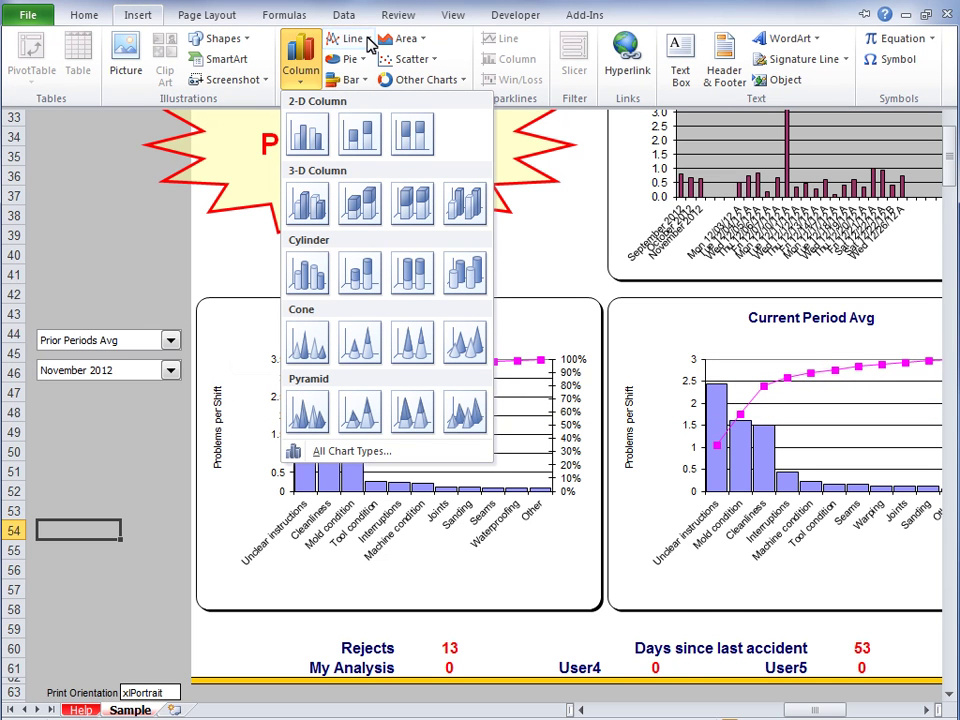
{"action": "left_click", "coordinate": [369, 40]}
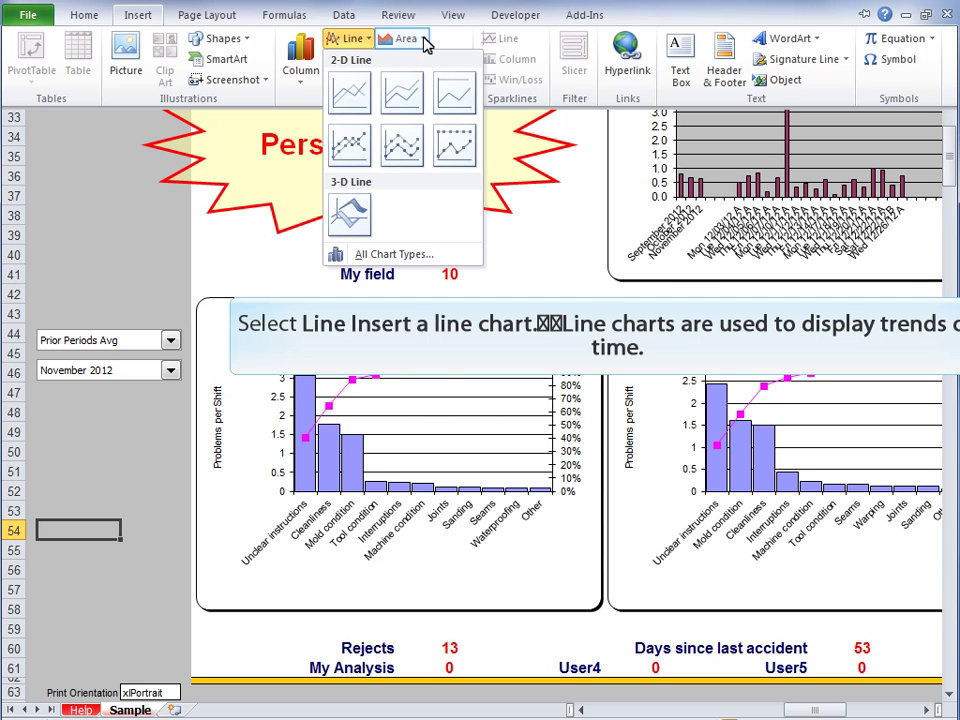
{"action": "left_click", "coordinate": [424, 41]}
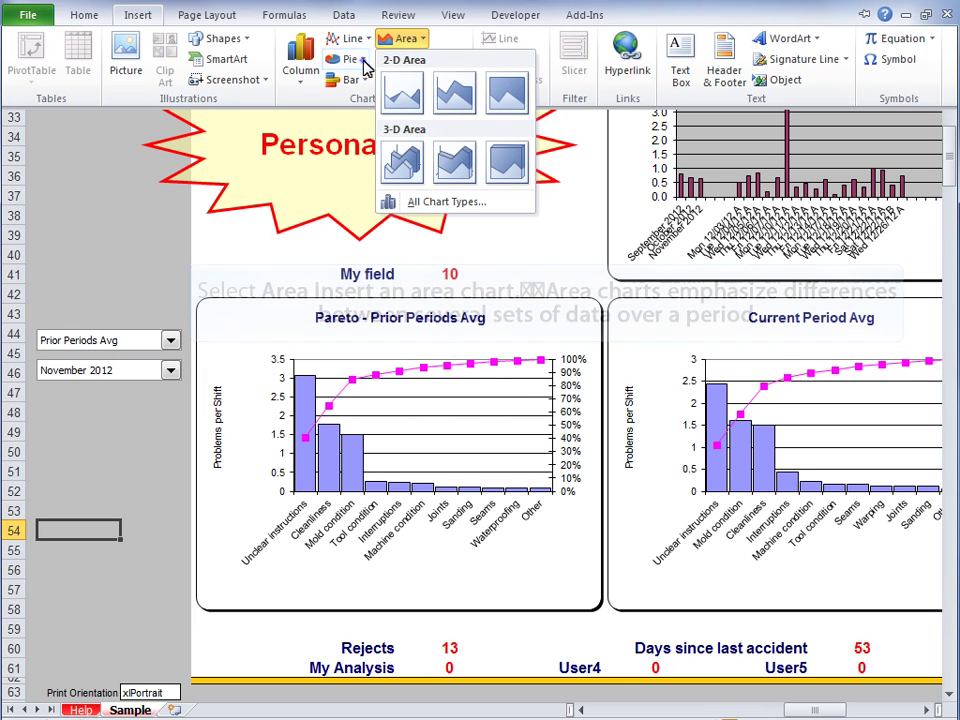
{"action": "left_click", "coordinate": [362, 61]}
{"action": "left_click", "coordinate": [436, 63]}
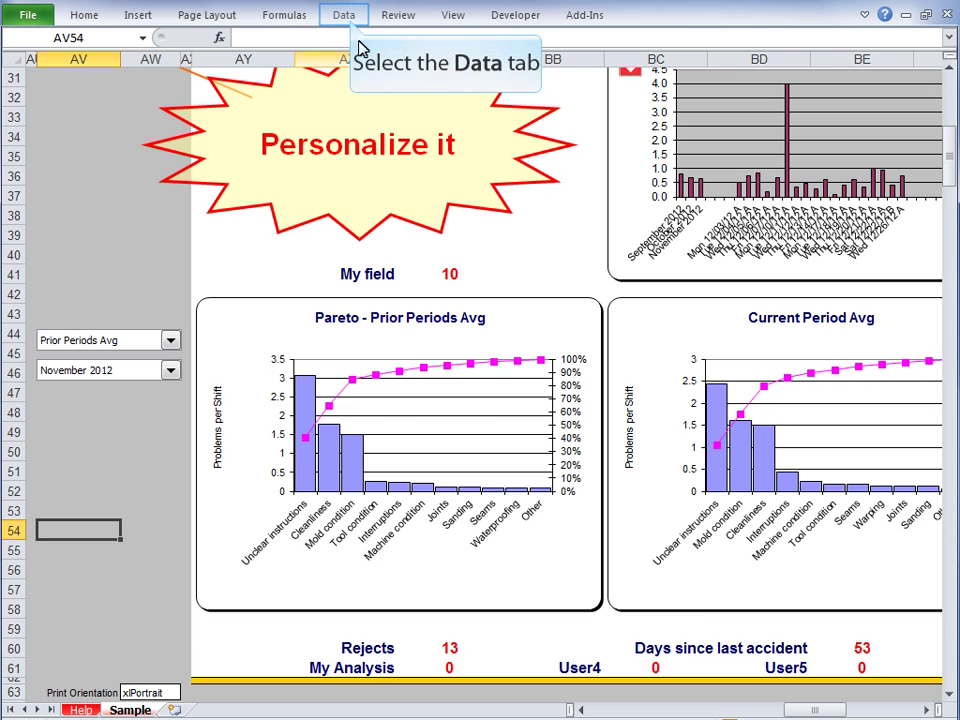
{"action": "left_click", "coordinate": [345, 16]}
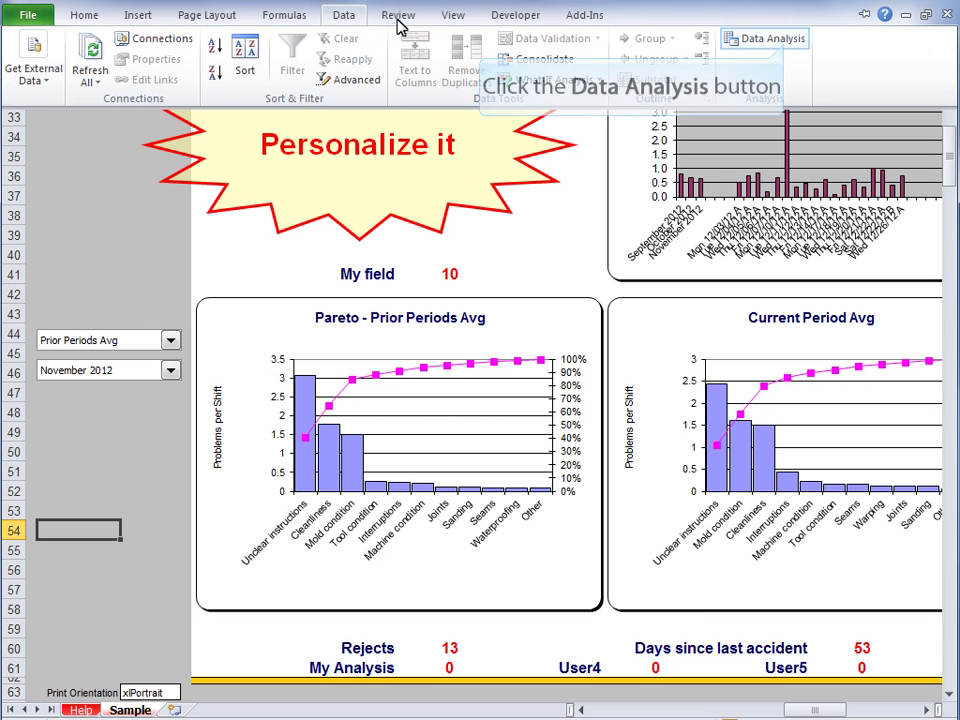
{"action": "left_click", "coordinate": [776, 40]}
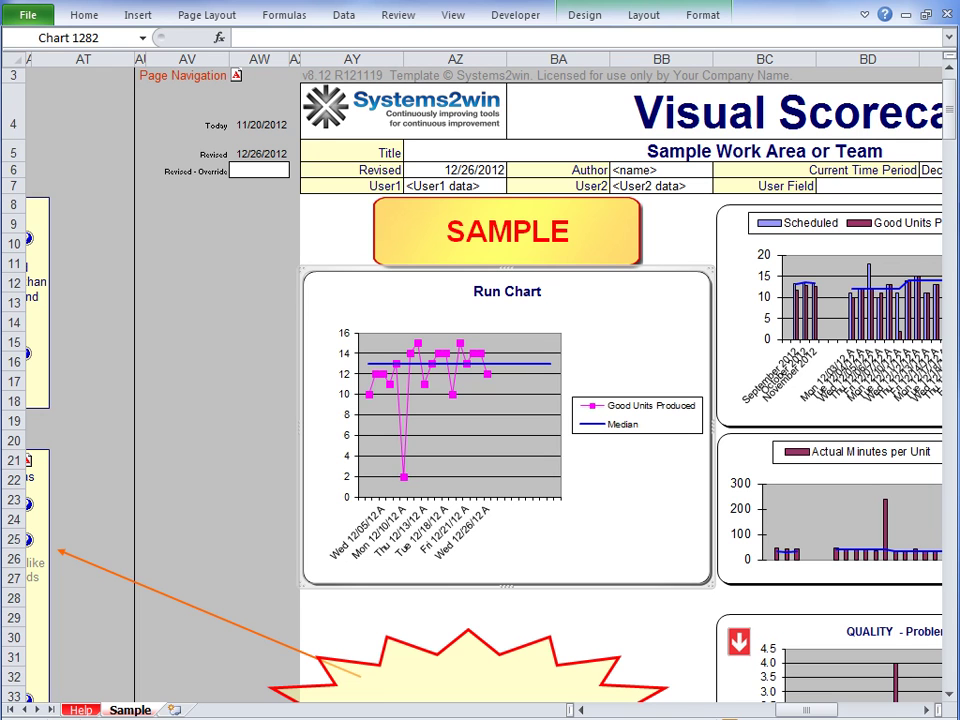
- Move the Run Chart onto the grey margin beside the Visual Scorecard, delete it and undo the deletion
{"action": "left_click_drag", "start_coordinate": [303, 296], "coordinate": [47, 350]}
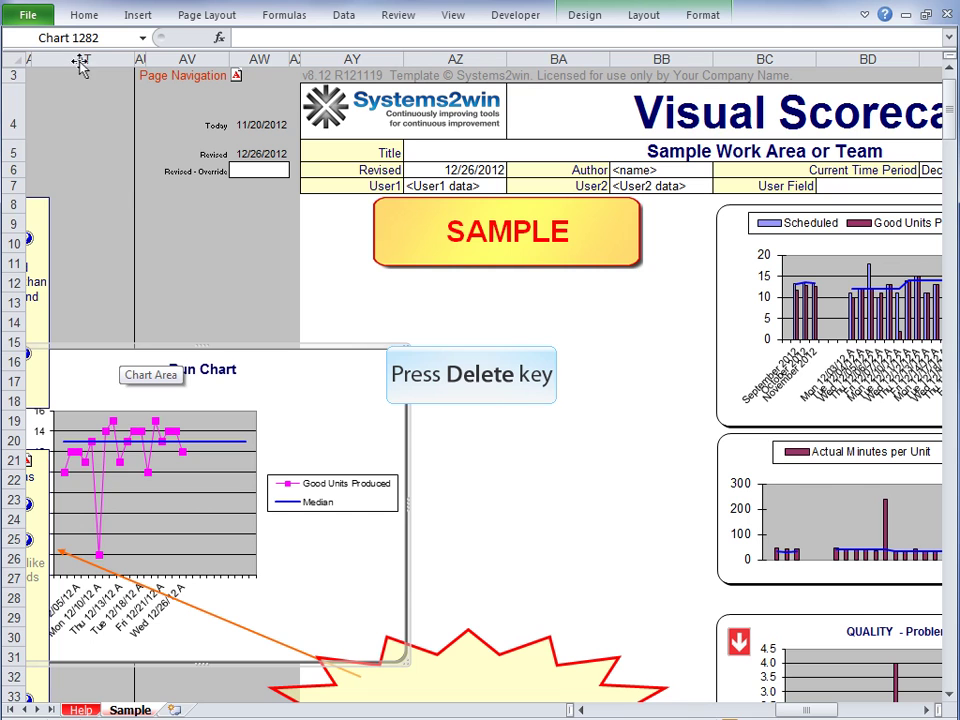
{"action": "key", "text": "Delete"}
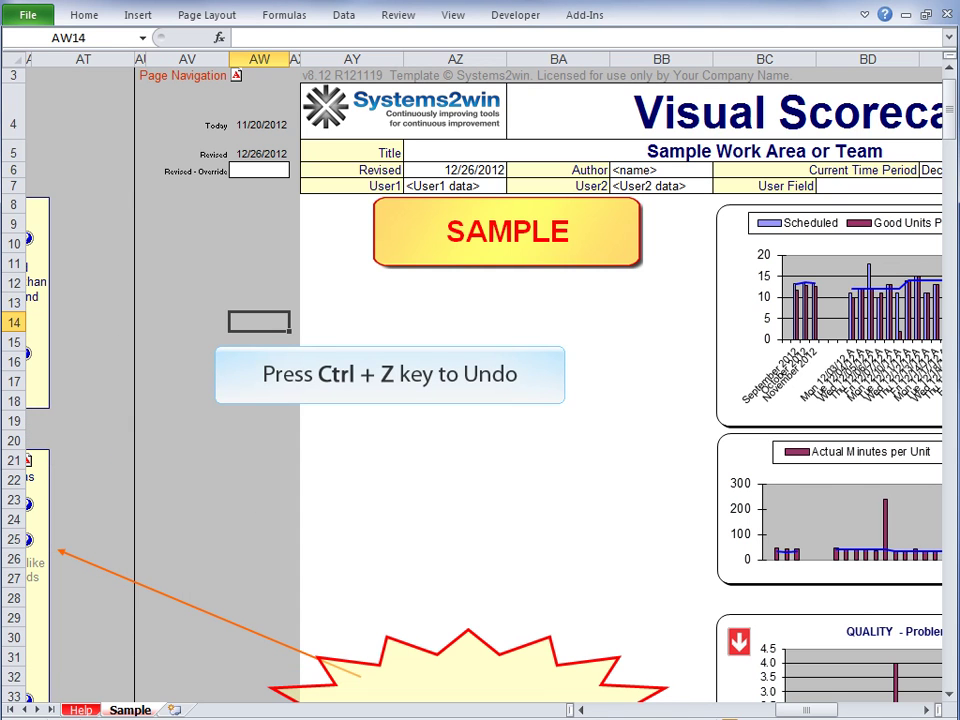
{"action": "key", "text": "ctrl+z"}
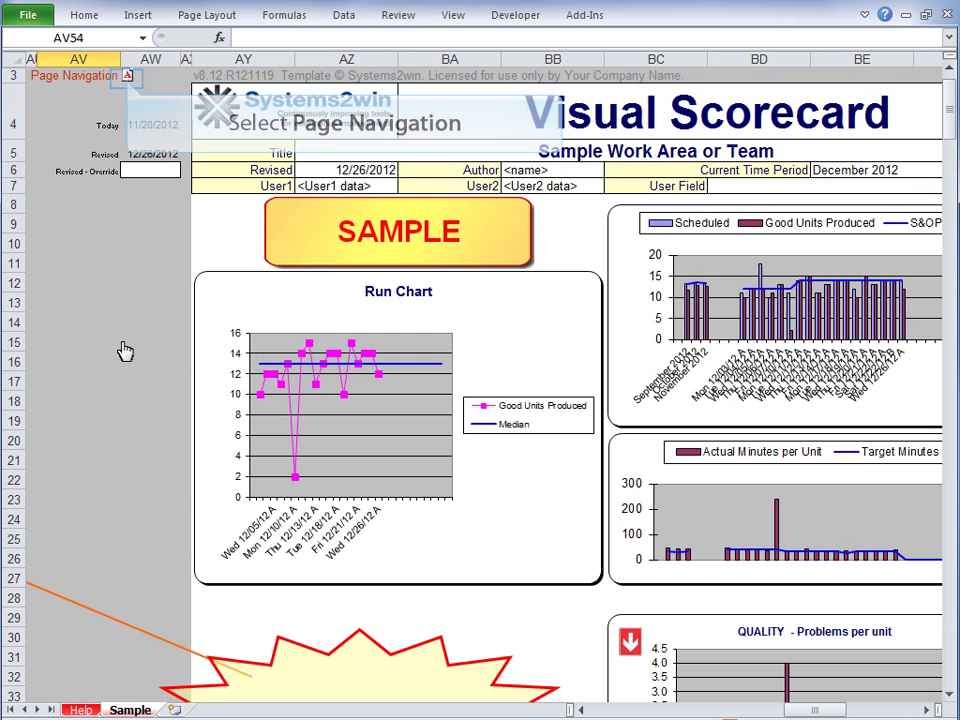
- Go to the Scorecard Data section and set the Run Chart source column in AP124 to Z
{"action": "left_click", "coordinate": [128, 77]}
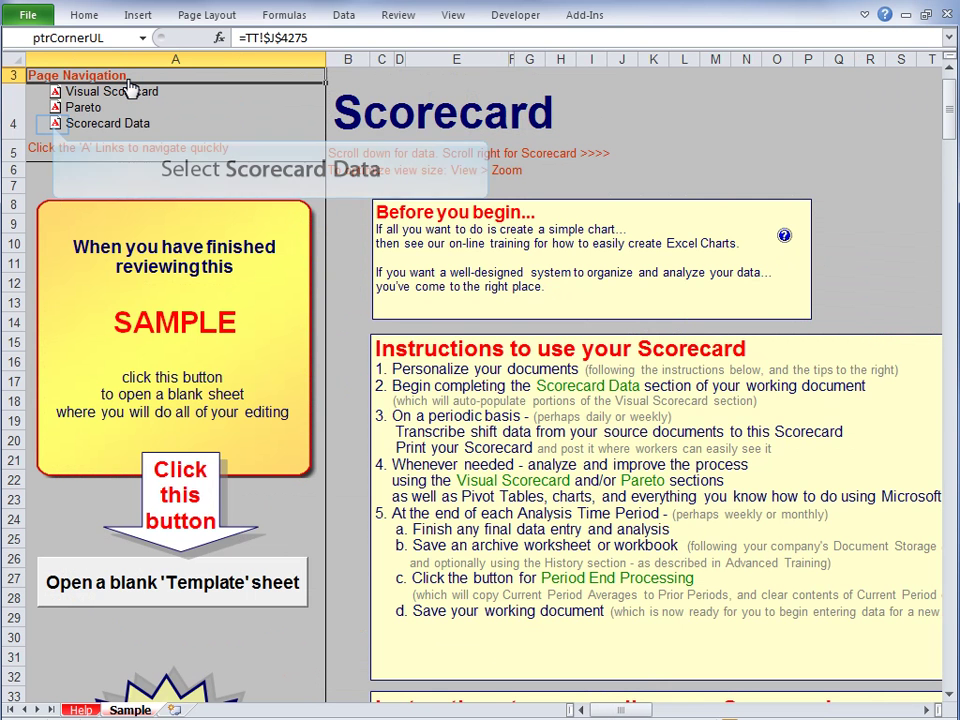
{"action": "left_click", "coordinate": [56, 125]}
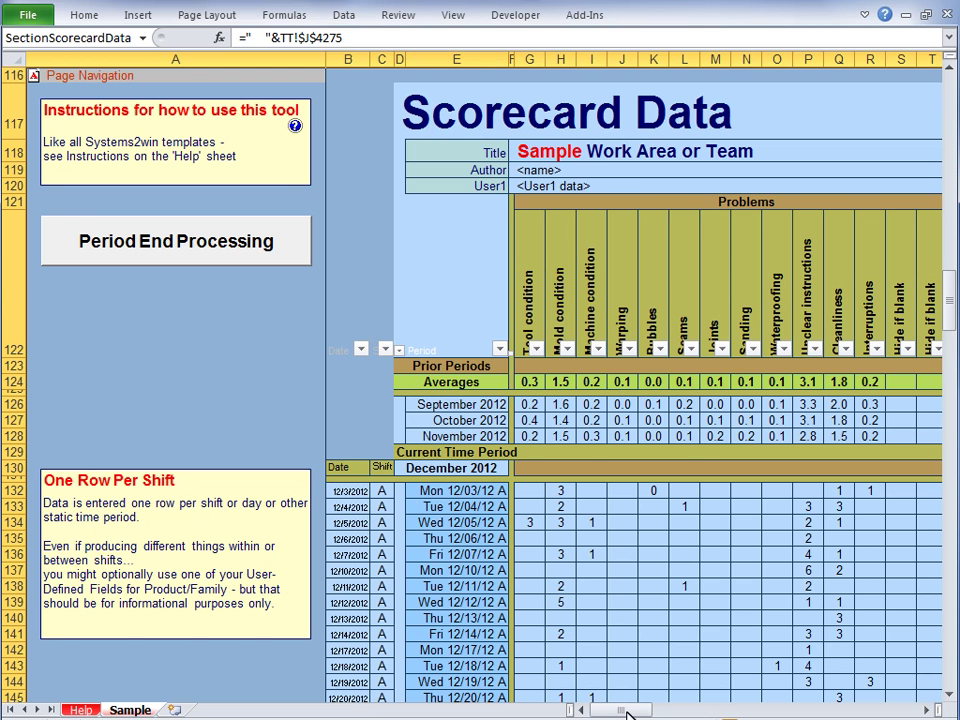
{"action": "left_click_drag", "start_coordinate": [621, 709], "coordinate": [693, 713]}
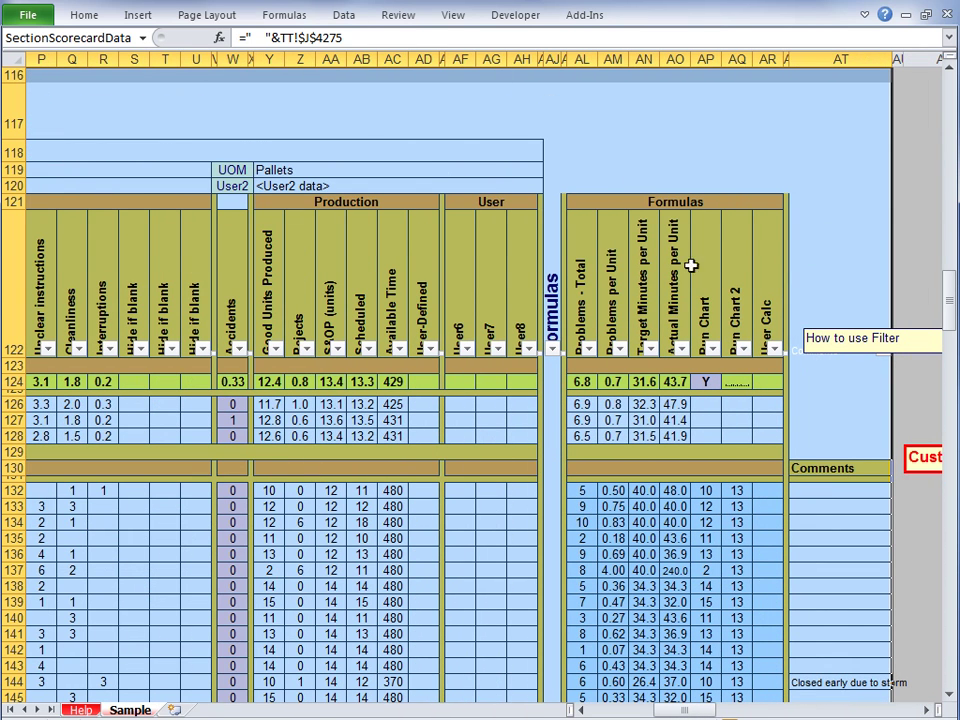
{"action": "left_click", "coordinate": [710, 383]}
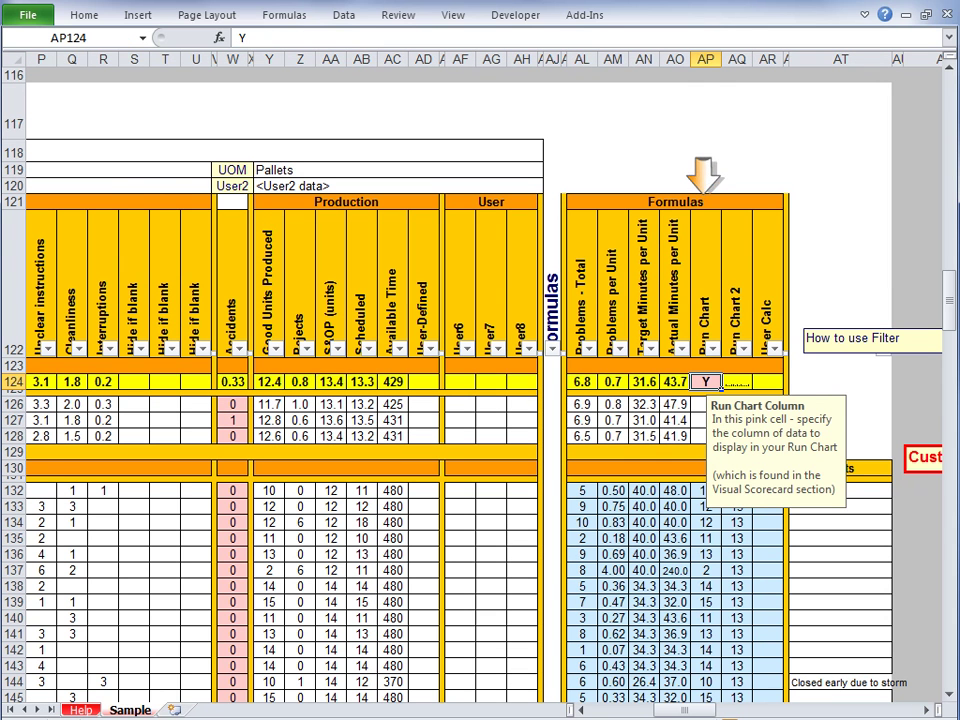
{"action": "type", "text": "Z"}
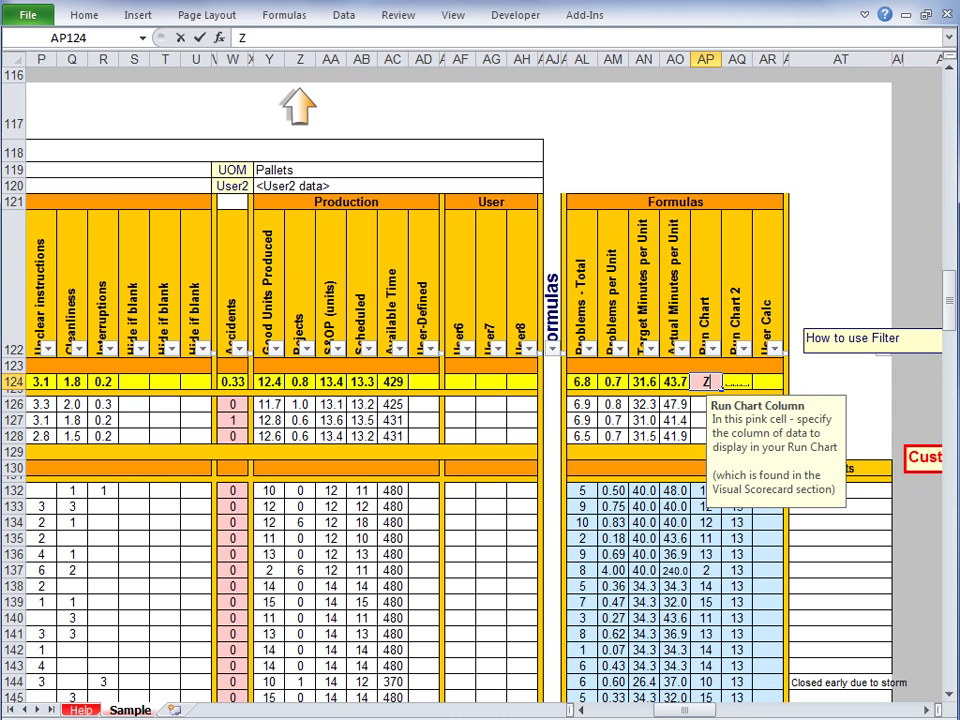
{"action": "key", "text": "Return"}
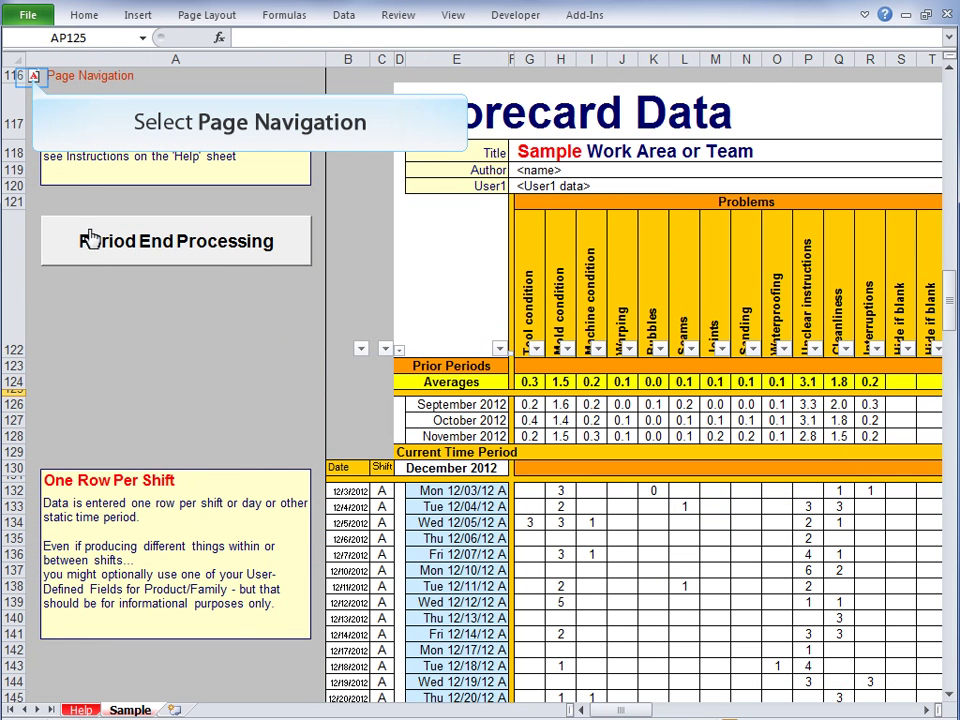
- Go to the Visual Scorecard section, set the Prior Periods Pareto chart to November 2012 and pick September 2012 in its month selector
{"action": "left_click", "coordinate": [34, 76]}
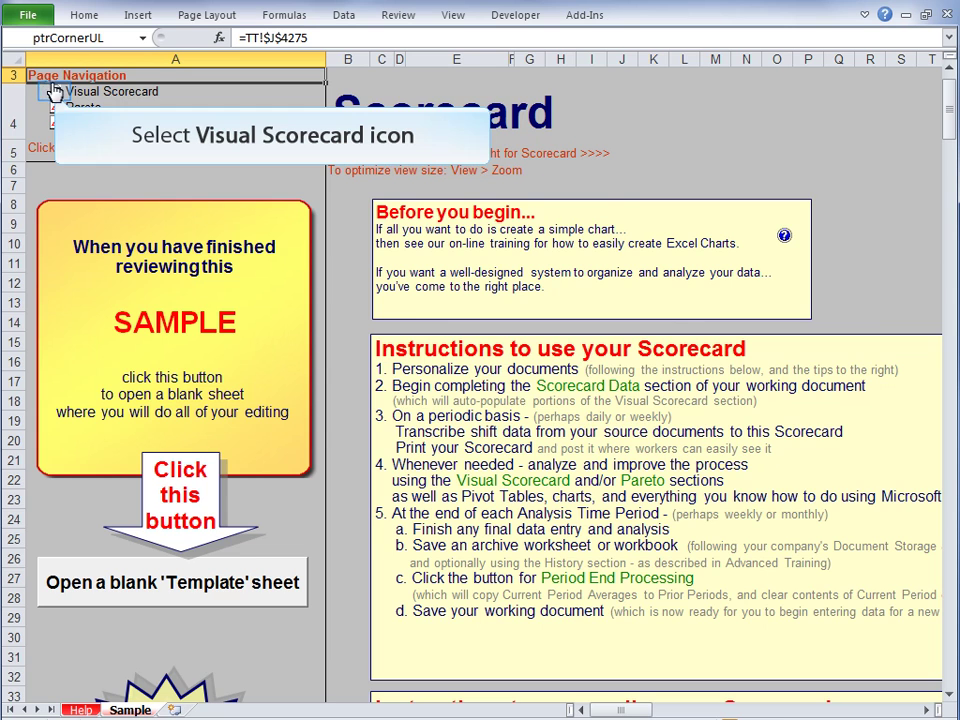
{"action": "left_click", "coordinate": [56, 92]}
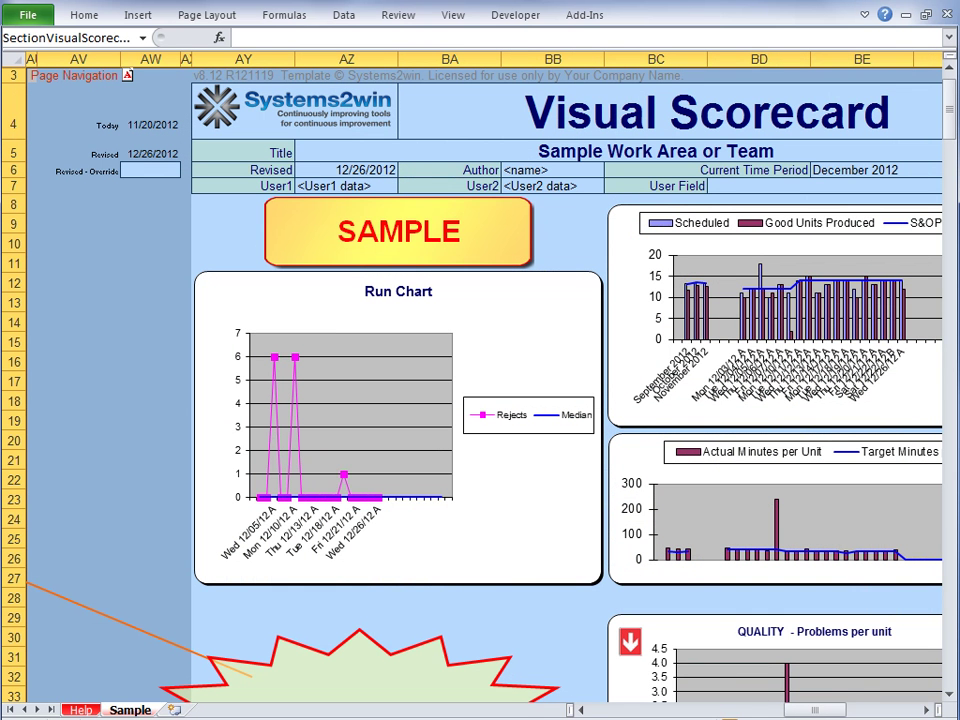
{"action": "scroll", "coordinate": [58, 100], "scroll_direction": "down", "scroll_amount": 9}
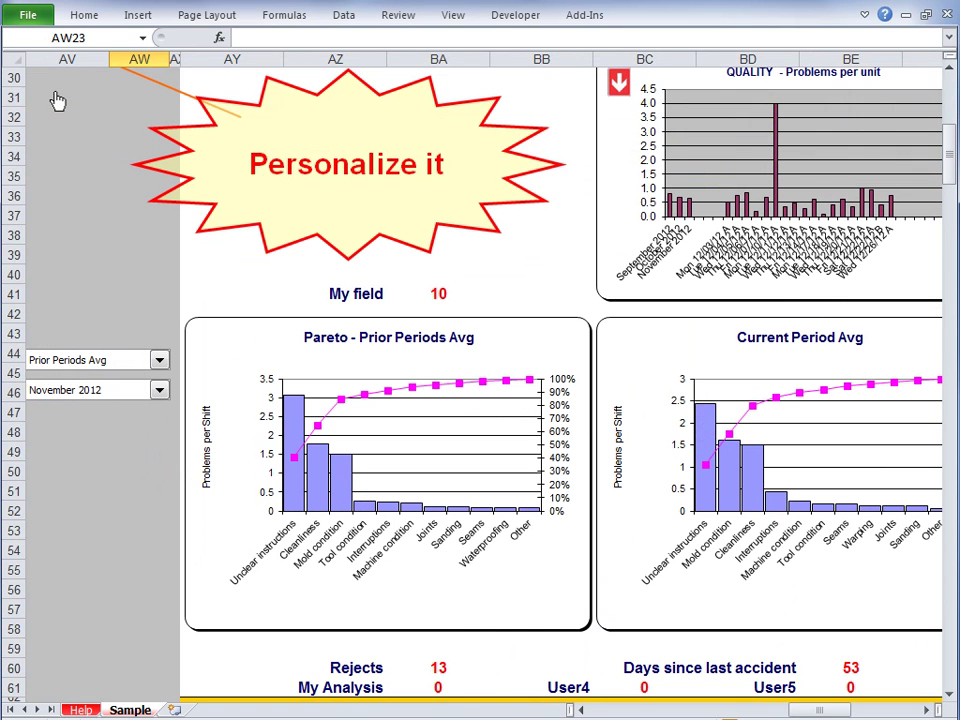
{"action": "left_click", "coordinate": [160, 360]}
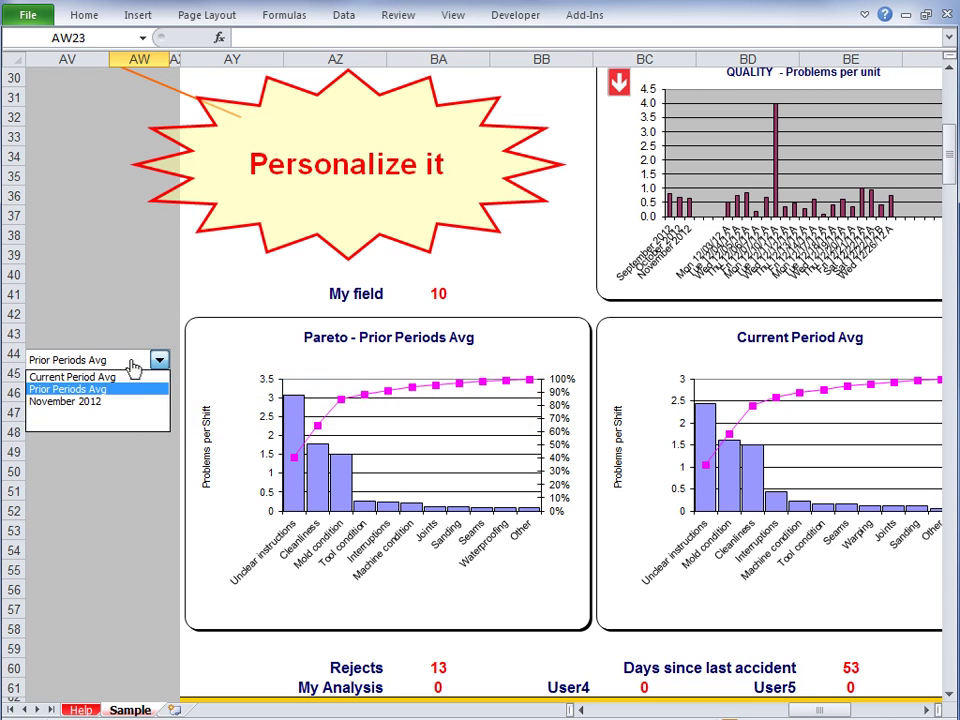
{"action": "left_click", "coordinate": [99, 402]}
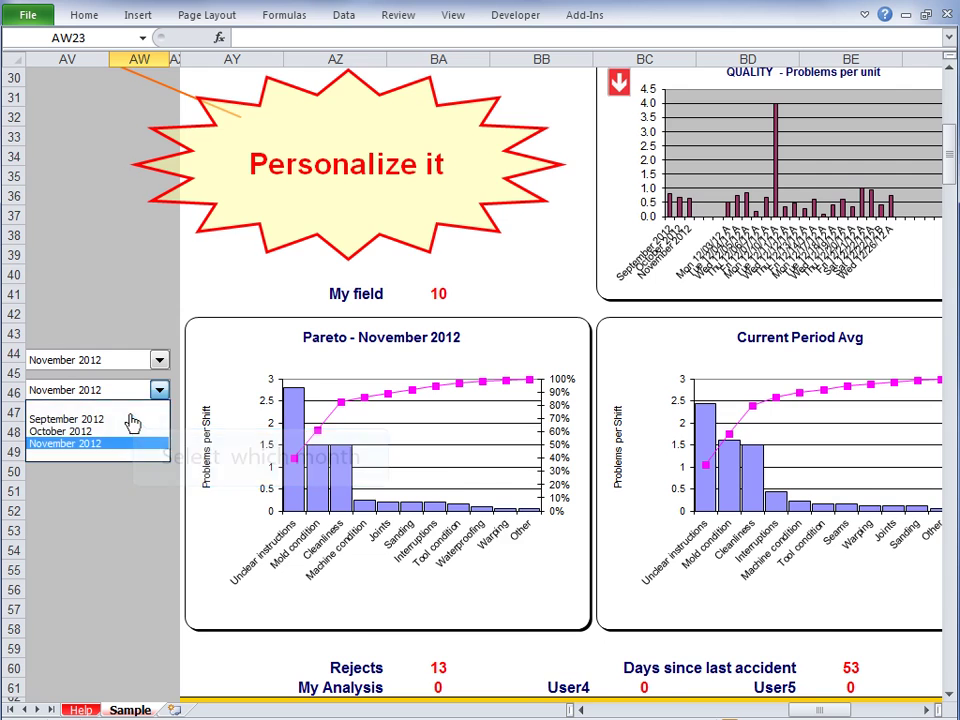
{"action": "left_click", "coordinate": [133, 421]}
- Change the Visual Scorecard's printer to Microsoft XPS Document Writer and open the printed file temp.xps from the Temp folder
{"action": "left_click_drag", "start_coordinate": [949, 160], "coordinate": [953, 197]}
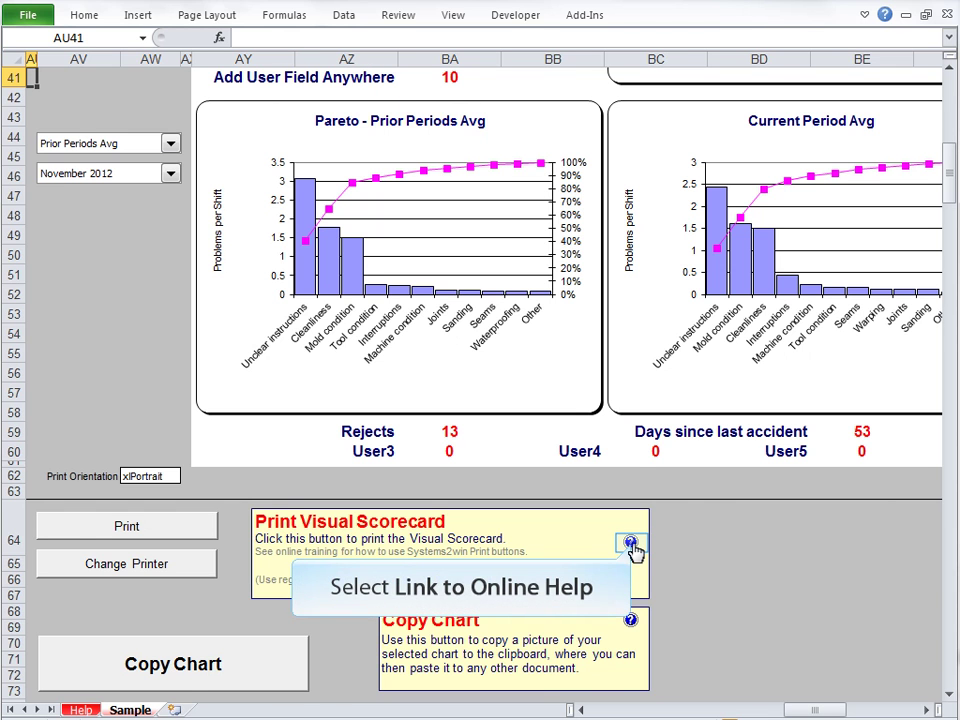
{"action": "left_click", "coordinate": [631, 545]}
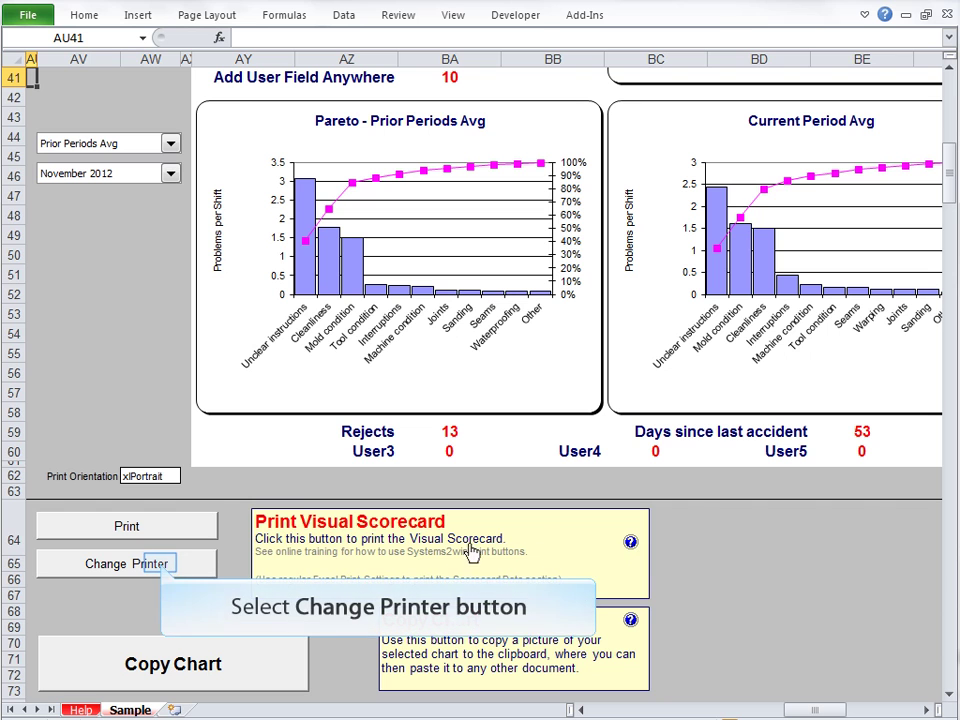
{"action": "left_click", "coordinate": [150, 564]}
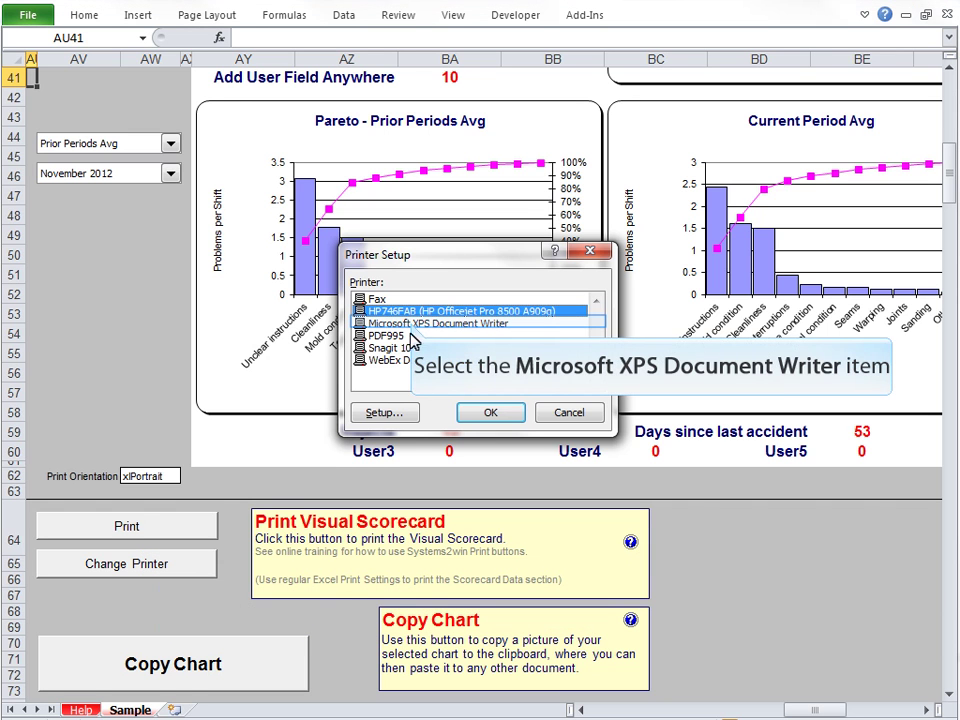
{"action": "left_click", "coordinate": [414, 324]}
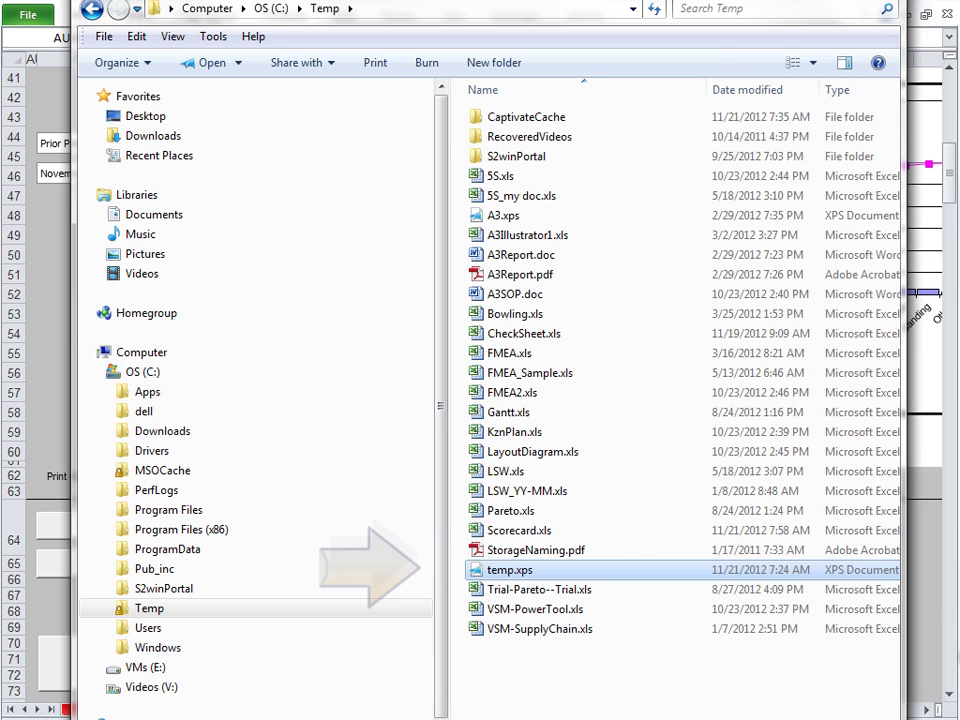
{"action": "key", "text": "Return"}
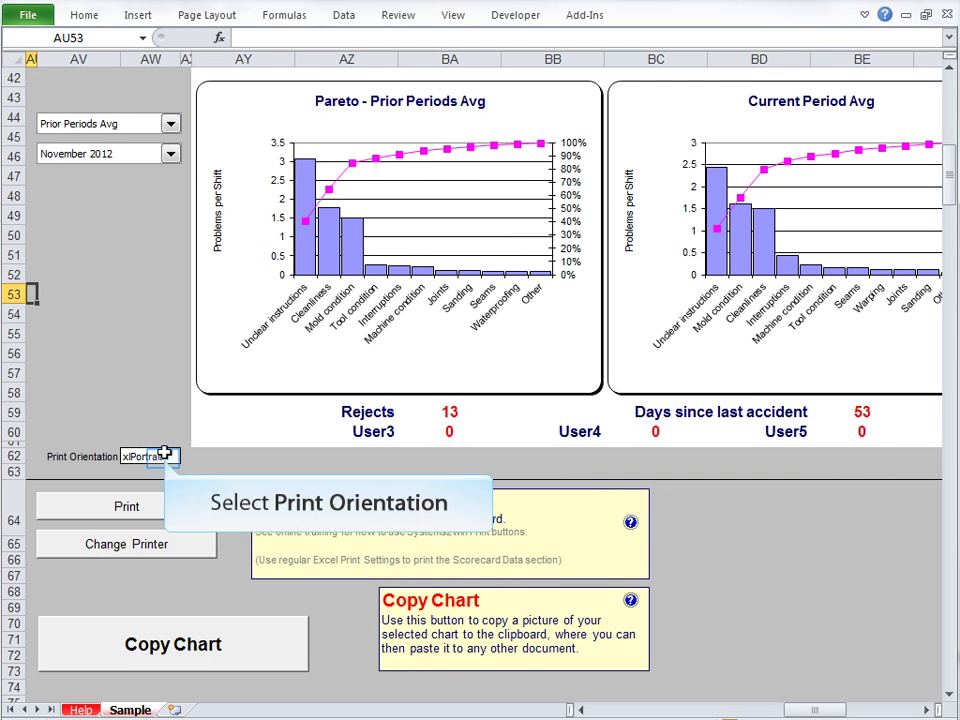
- Set the Visual Scorecard's Print Orientation to xlLandscape
{"action": "left_click", "coordinate": [165, 455]}
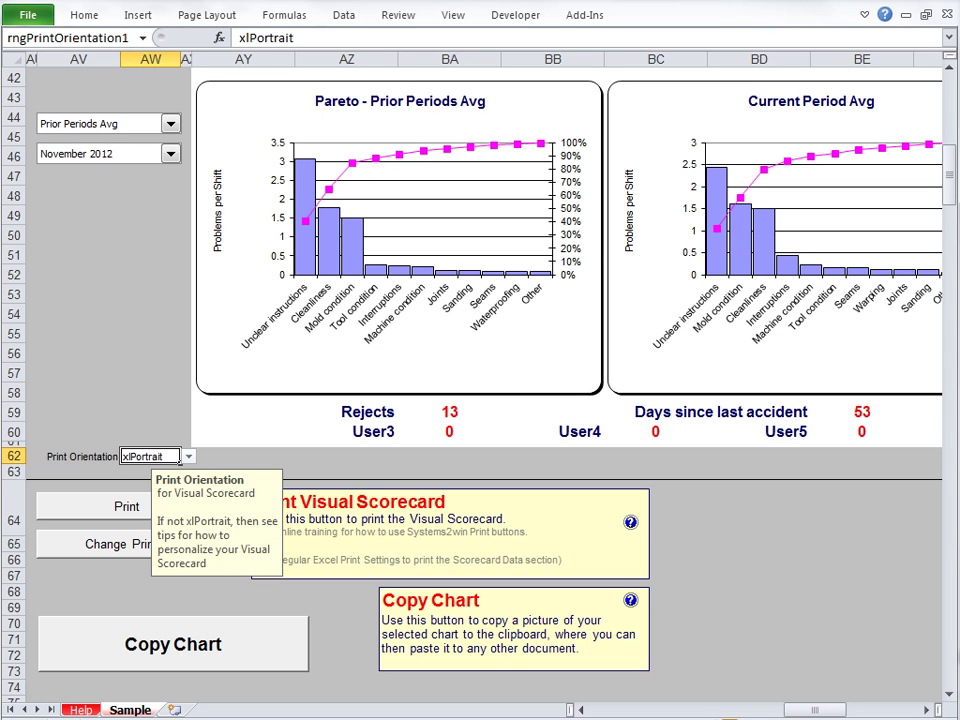
{"action": "left_click", "coordinate": [186, 457]}
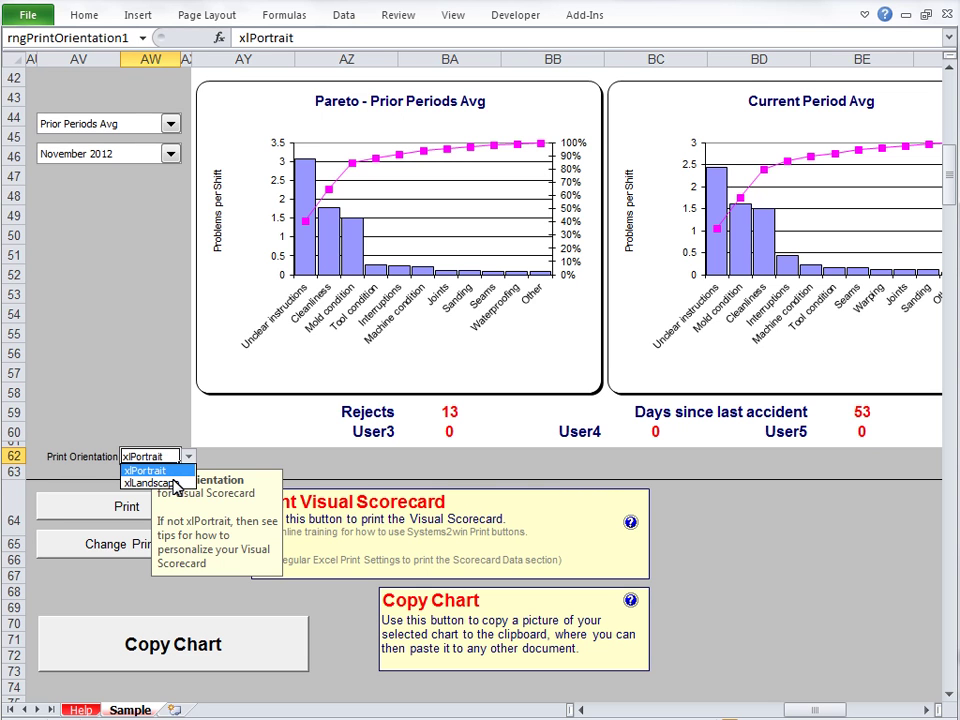
{"action": "left_click", "coordinate": [174, 483]}
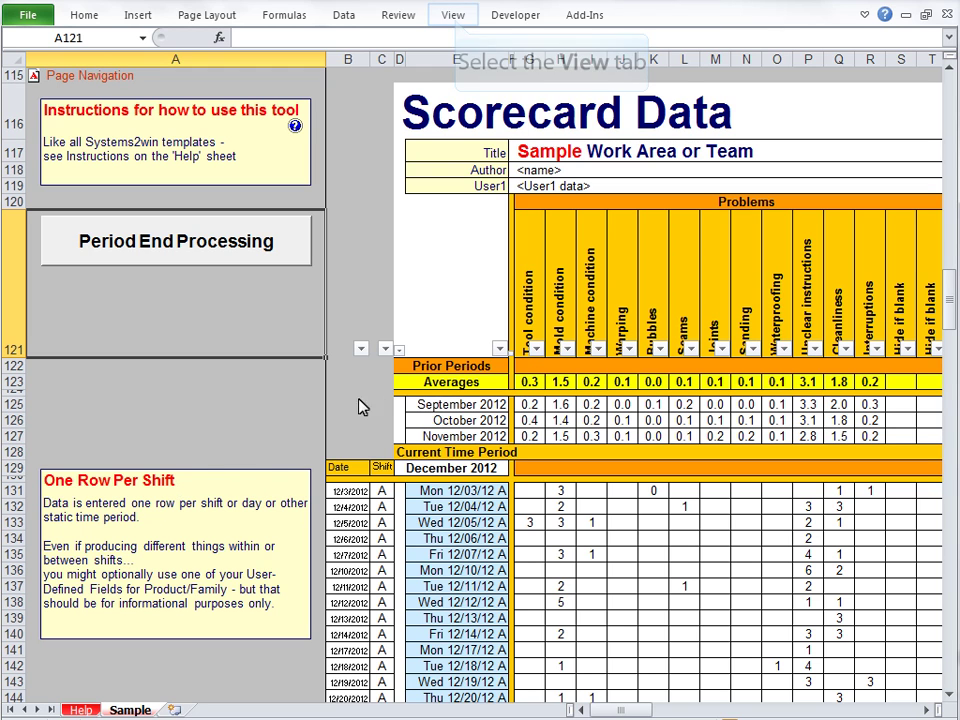
- Show the Scorecard Data section in Page Break Preview and extend its print area past the Formulas columns to include the Comments column
{"action": "left_click", "coordinate": [455, 20]}
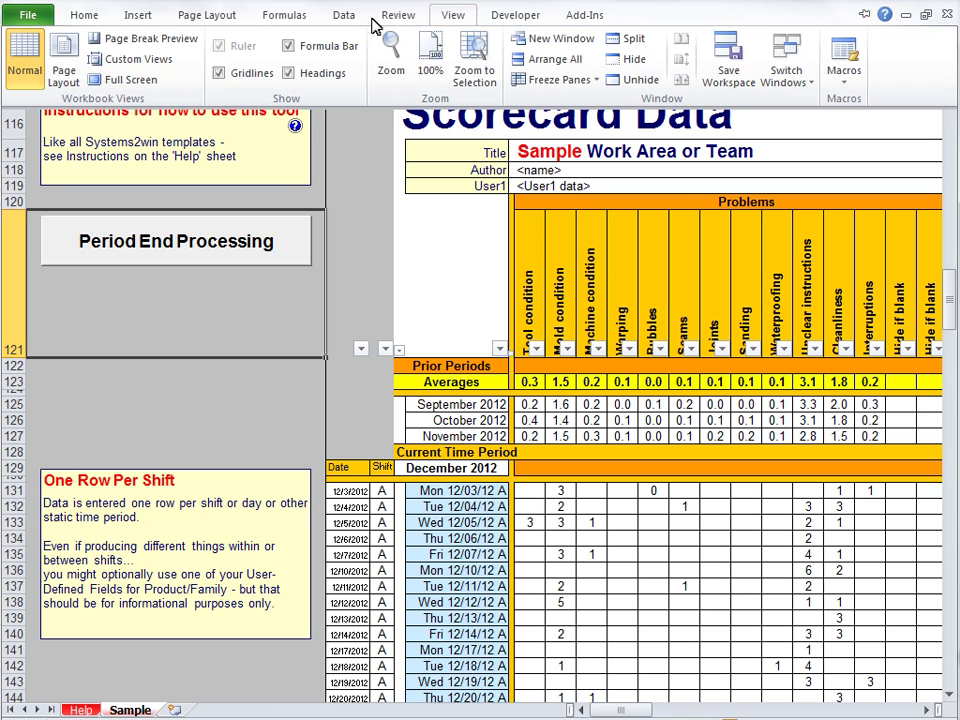
{"action": "left_click", "coordinate": [157, 40]}
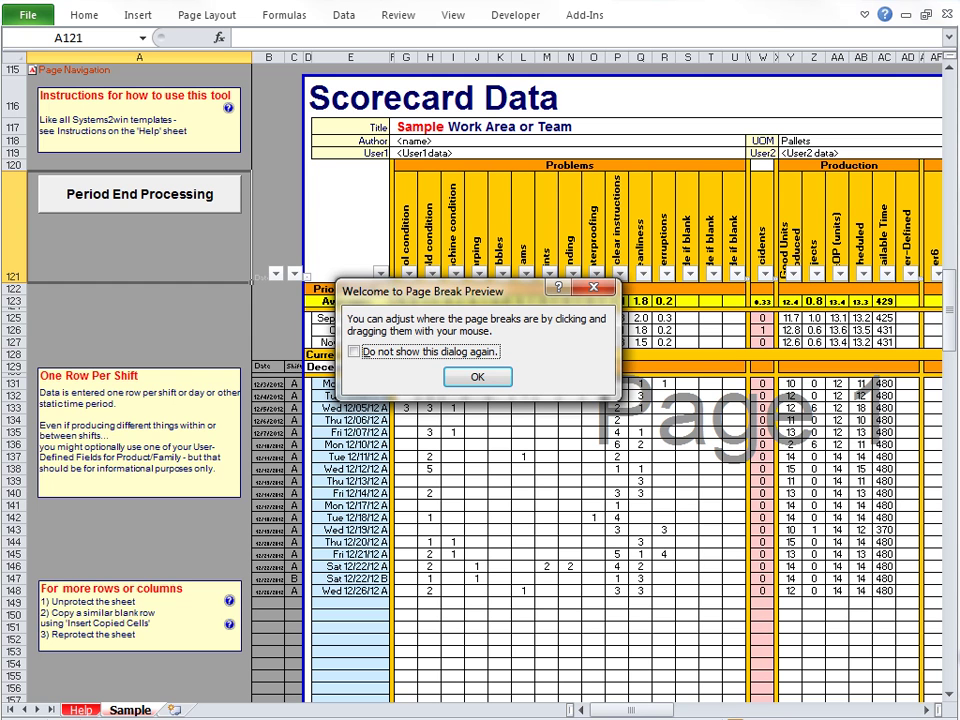
{"action": "key", "text": "Return"}
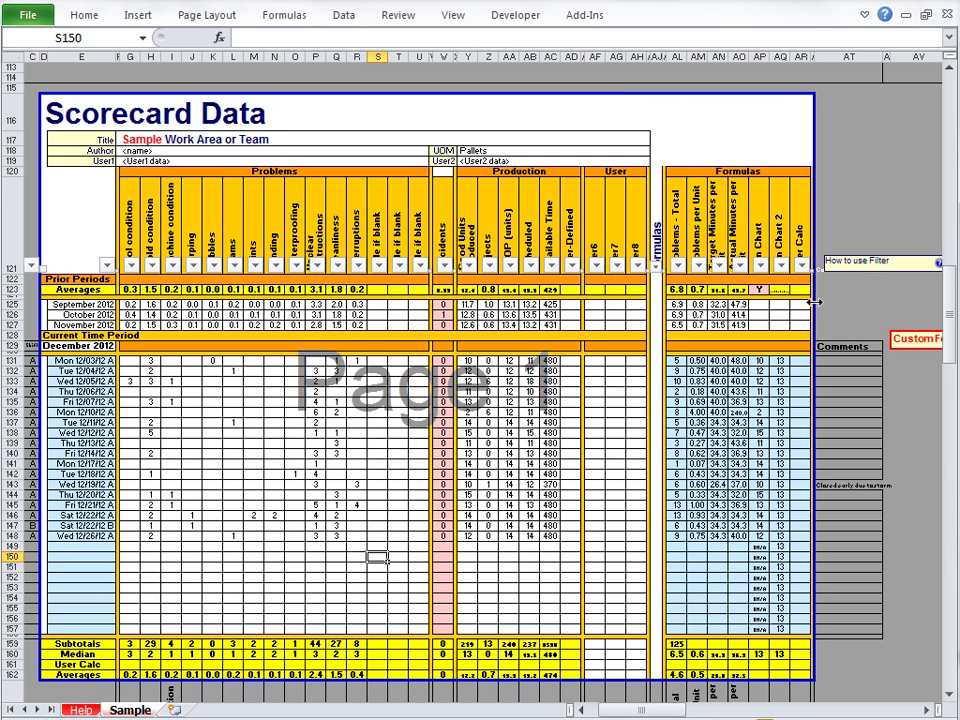
{"action": "left_click_drag", "start_coordinate": [815, 302], "coordinate": [883, 302]}
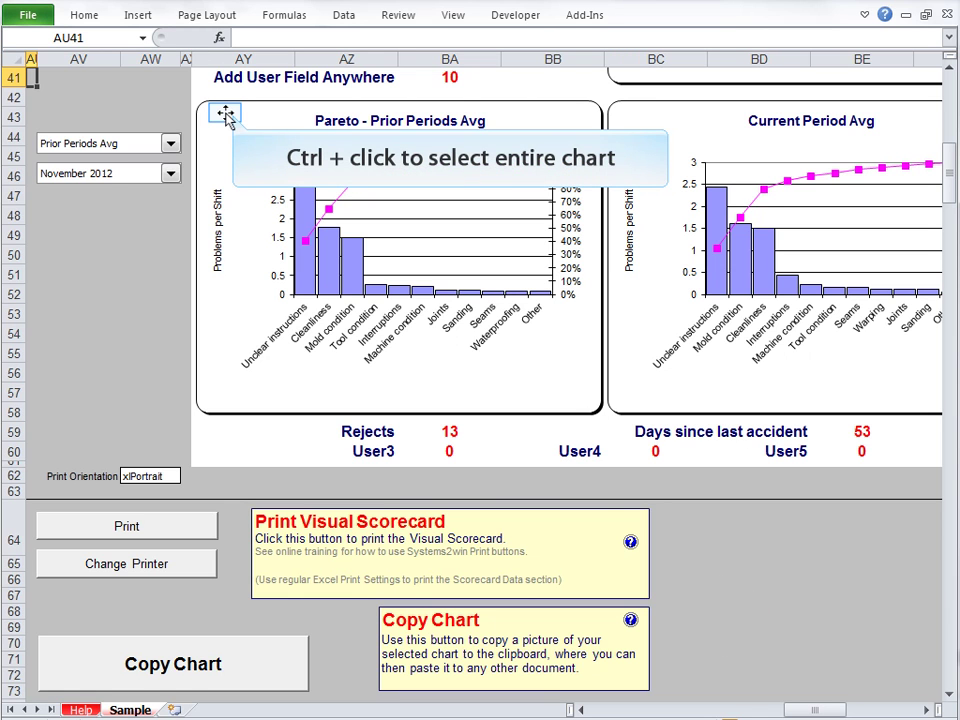
- Copy a picture of the Prior Periods Avg Pareto chart and paste it at cell D4 of Sheet1 in the blank workbook
{"action": "left_click", "coordinate": [228, 119], "text": "ctrl"}
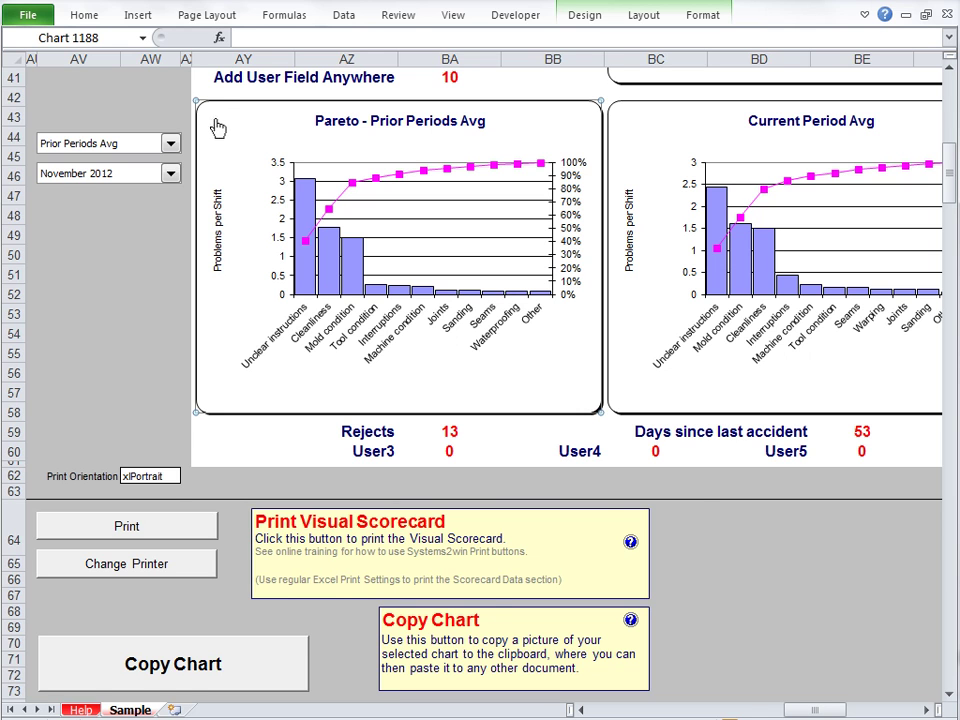
{"action": "left_click", "coordinate": [178, 664]}
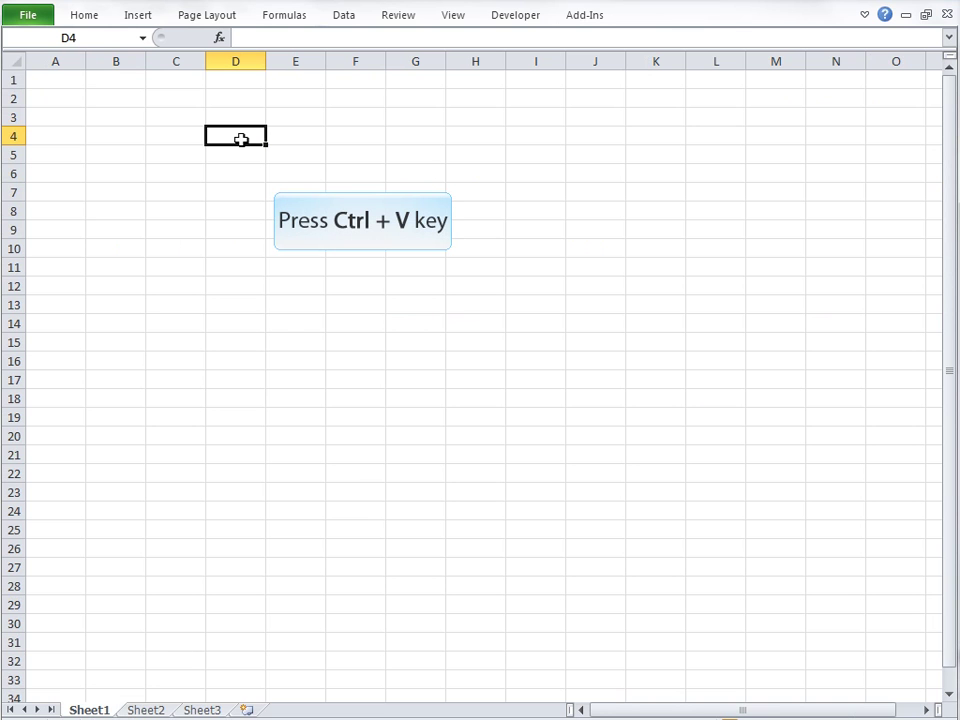
{"action": "key", "text": "ctrl+v"}
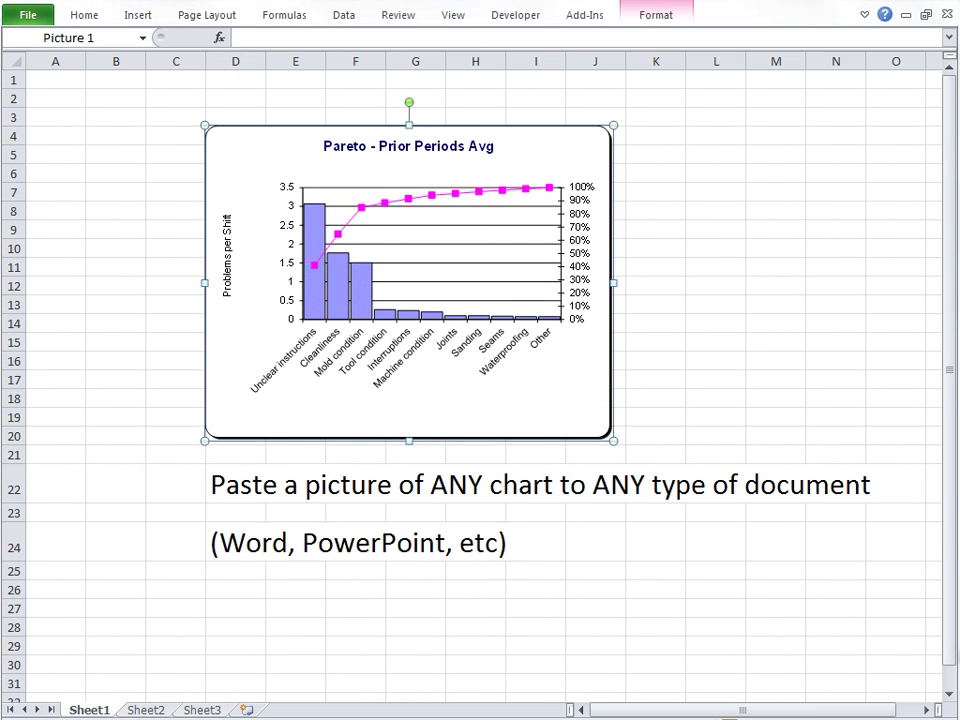